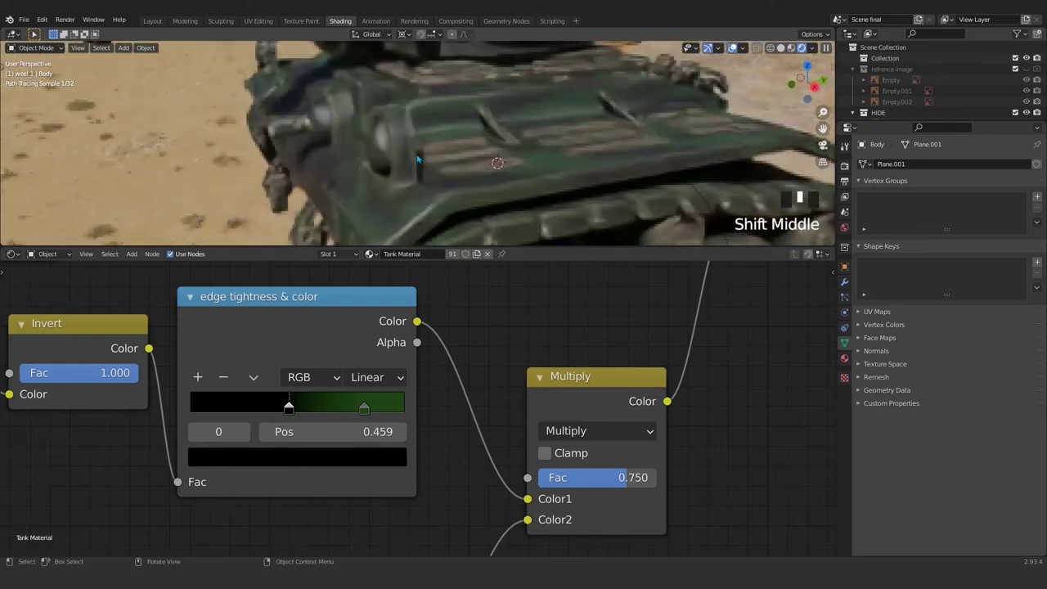
# Zoom in on the tank and select its right headlamp object
pyautogui.scroll(3, 382, 150)
pyautogui.click(361, 145)
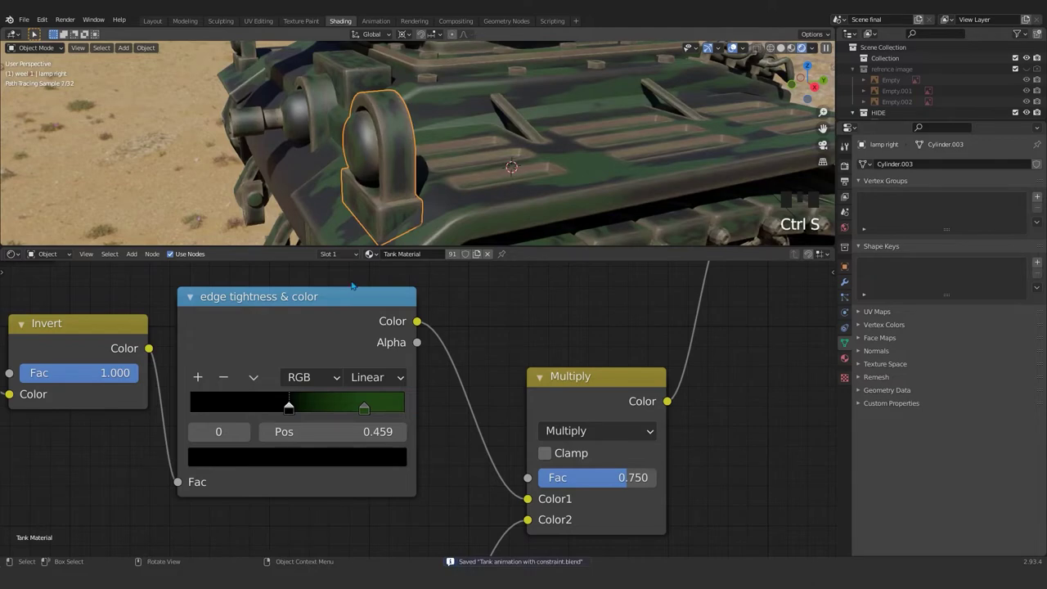
pyautogui.scroll(-7, 353, 284)
pyautogui.scroll(5, 353, 285)
pyautogui.scroll(-6, 369, 303)
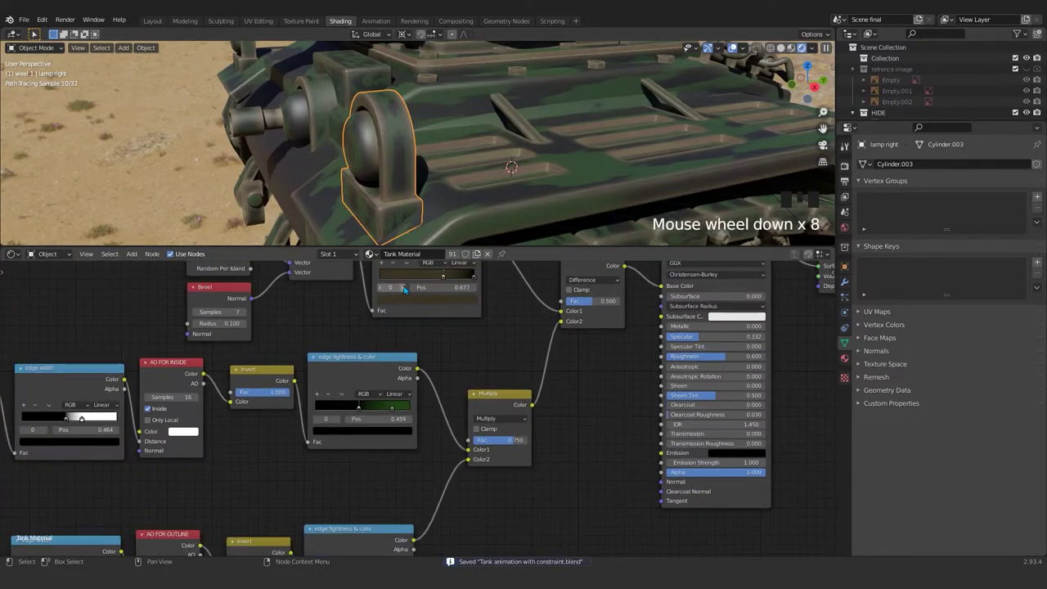
# Enter Edit Mode on the headlamp and select the whole connected lens mesh
pyautogui.press('Tab')
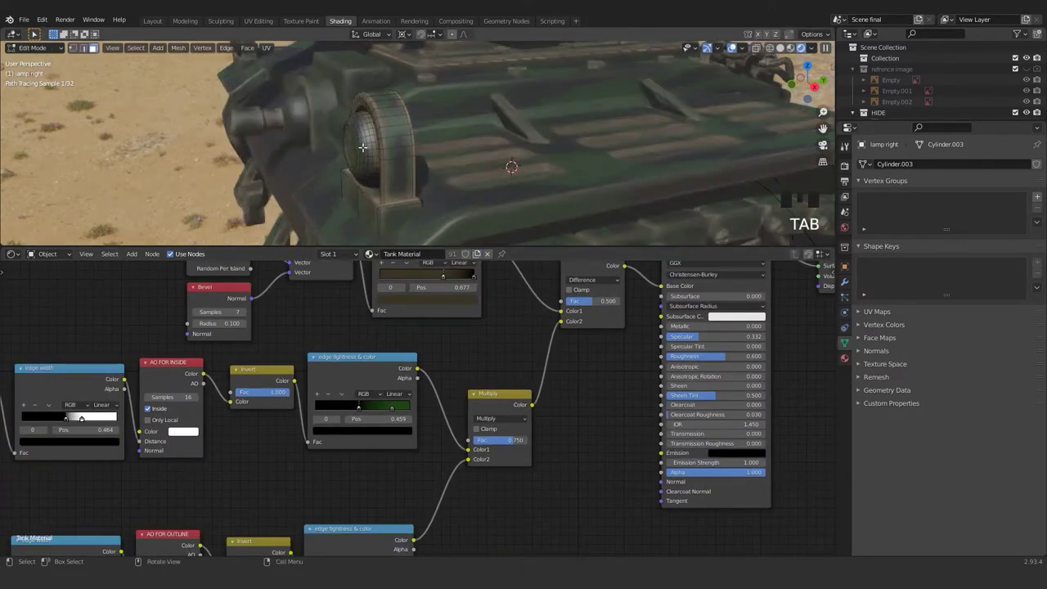
pyautogui.click(362, 147)
pyautogui.press('l')
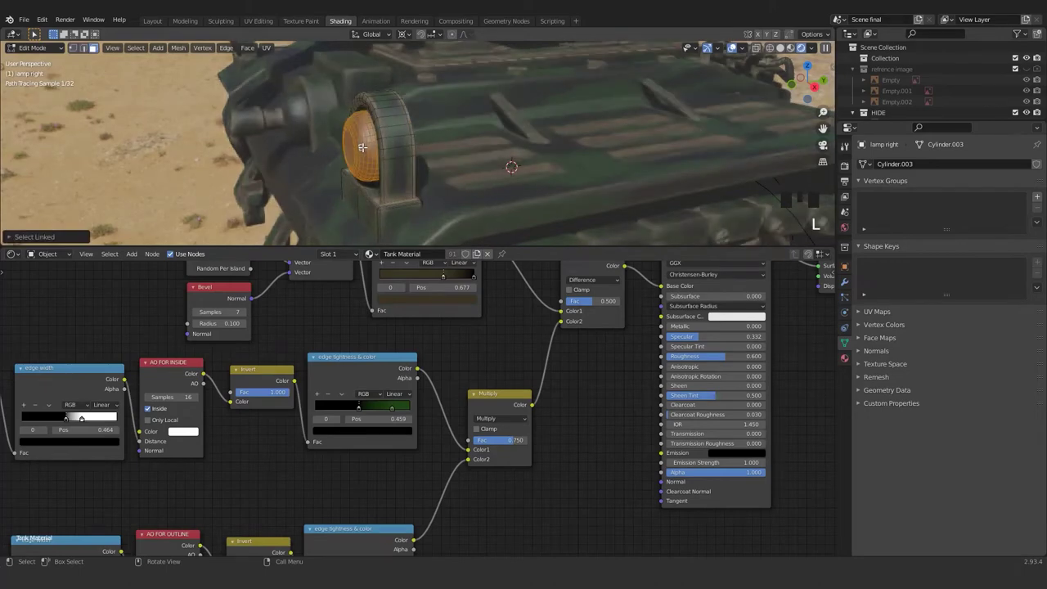
# Duplicate the material and delete its nodes, then undo back to the original Tank Material
pyautogui.click(476, 254)
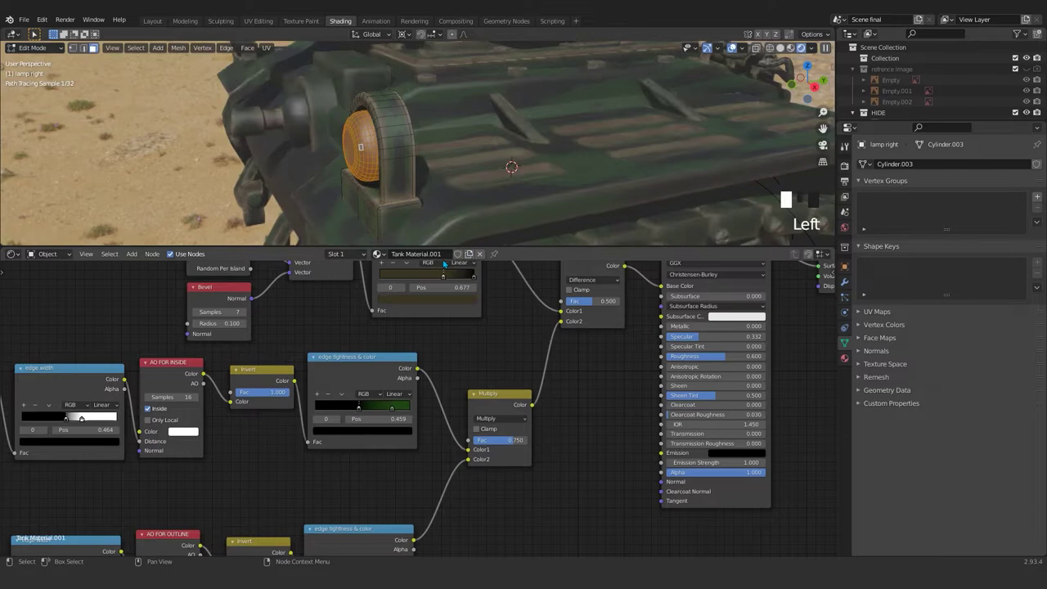
pyautogui.scroll(-12, 435, 408)
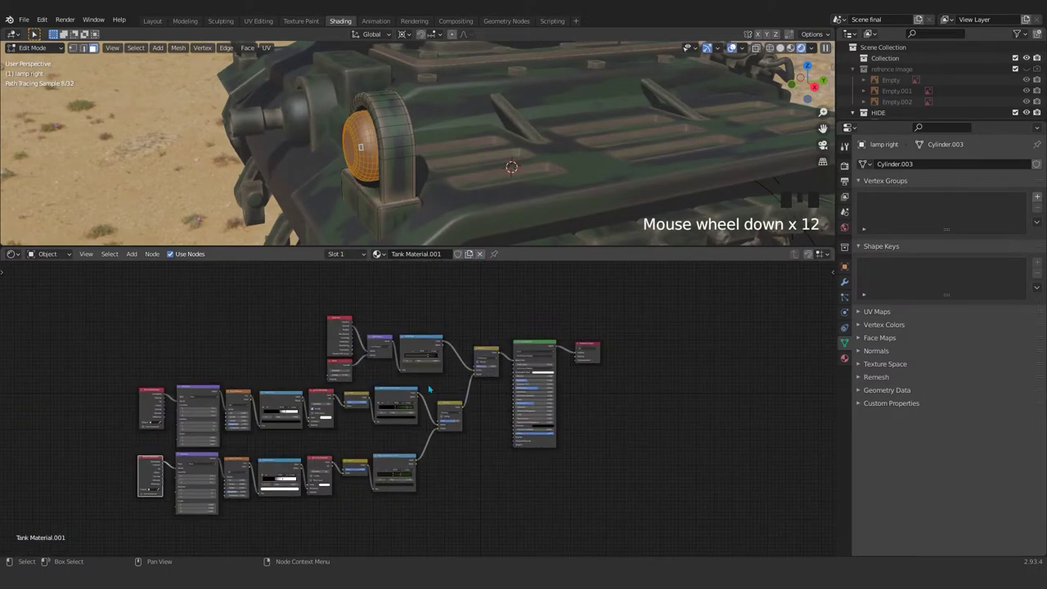
pyautogui.scroll(-1, 420, 390)
pyautogui.moveTo(80, 314); pyautogui.dragTo(482, 533)
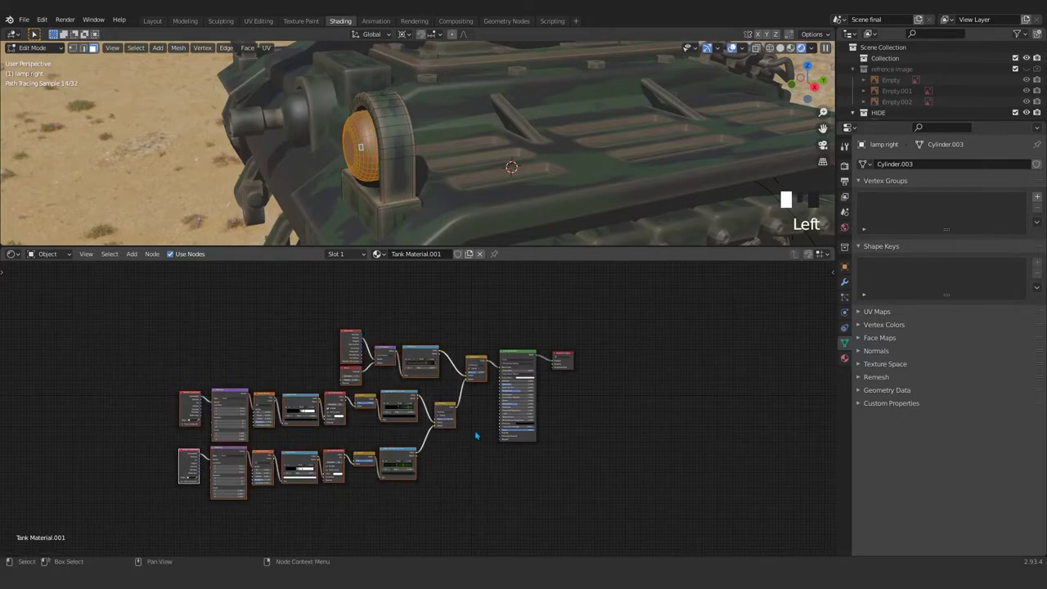
pyautogui.press('Delete')
pyautogui.hotkey('ctrl', 's')
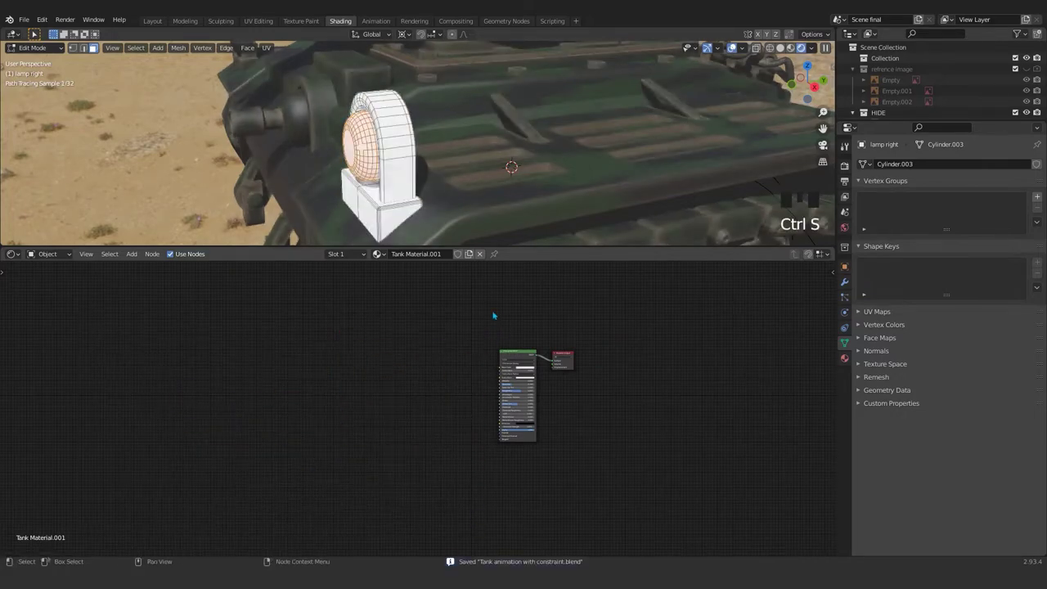
pyautogui.scroll(3, 393, 166)
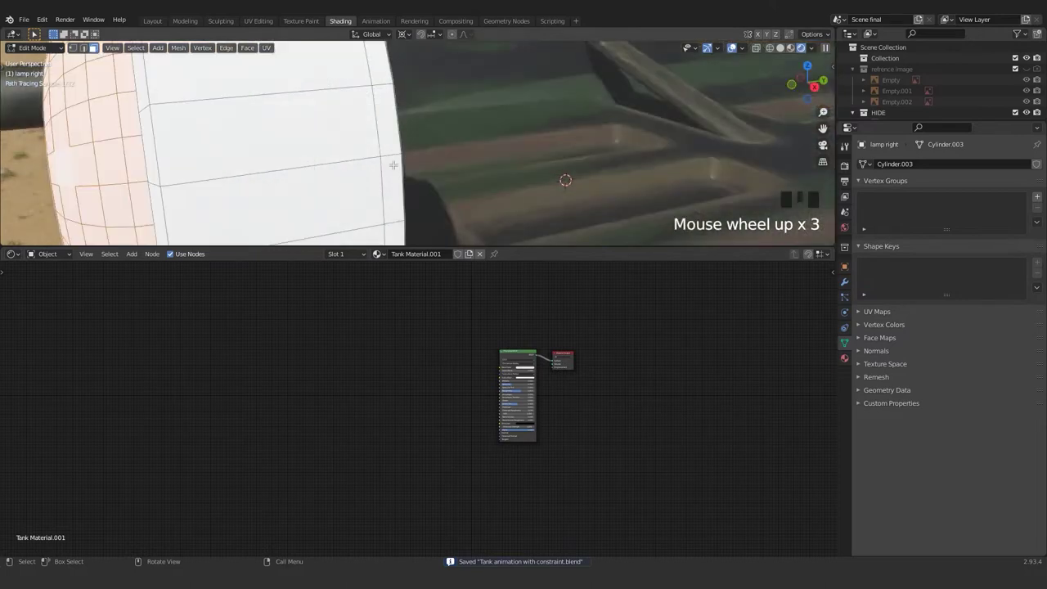
pyautogui.scroll(-2, 393, 165)
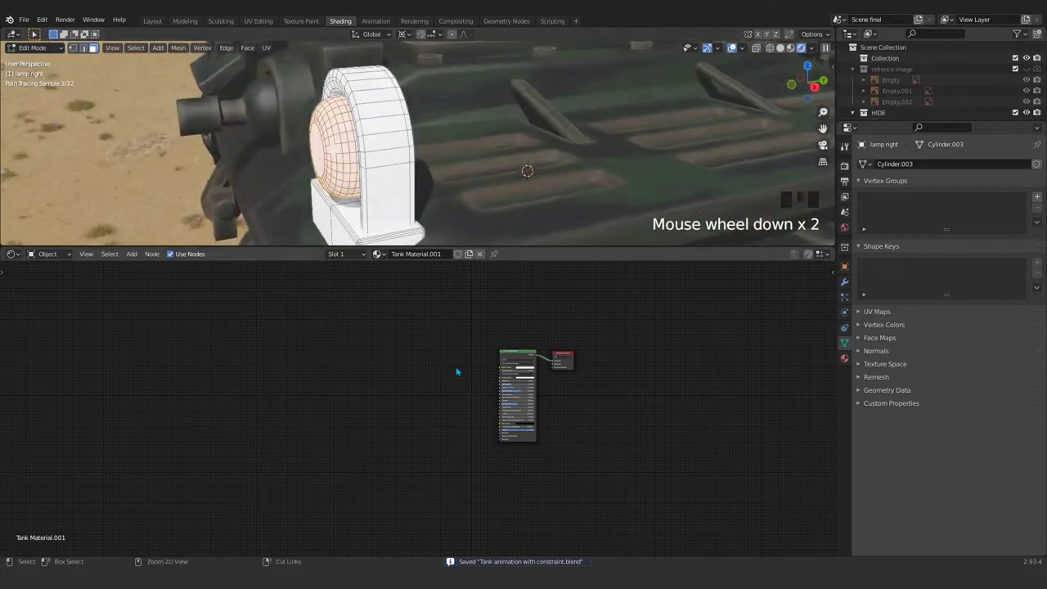
pyautogui.hotkey('ctrl', 'z')
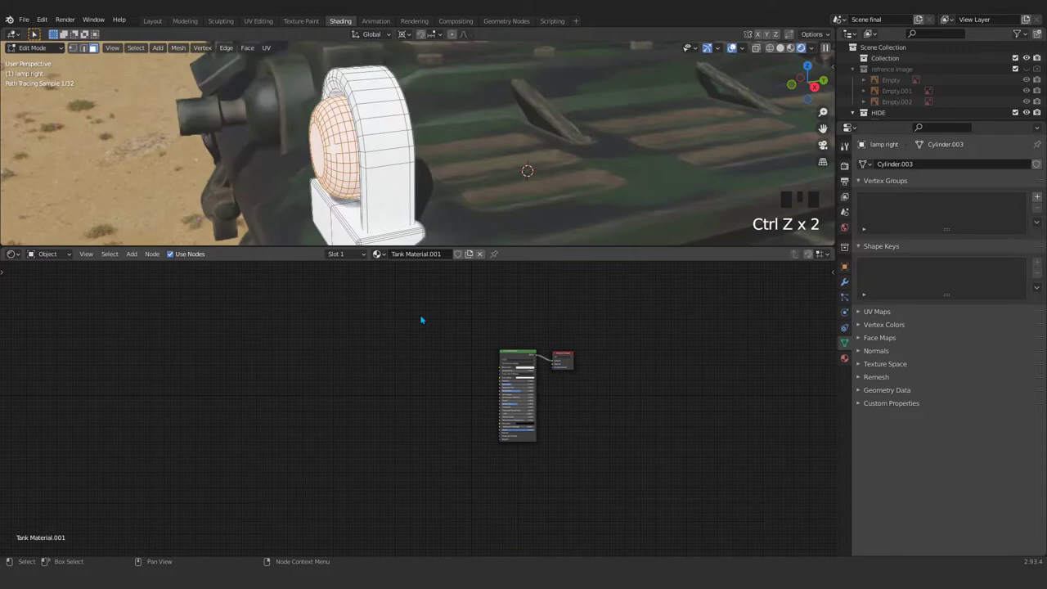
pyautogui.hotkey('ctrl', 'z')
pyautogui.hotkey('ctrl', 'z')
# Add a second material slot with a new material and assign it to the lens faces
pyautogui.scroll(2, 365, 158)
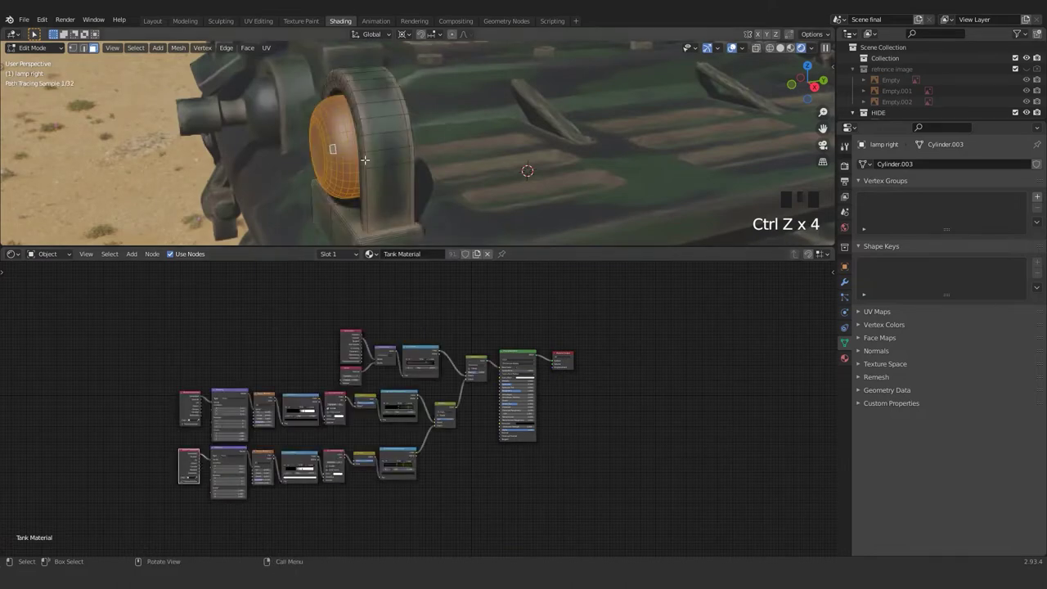
pyautogui.scroll(-2, 270, 154)
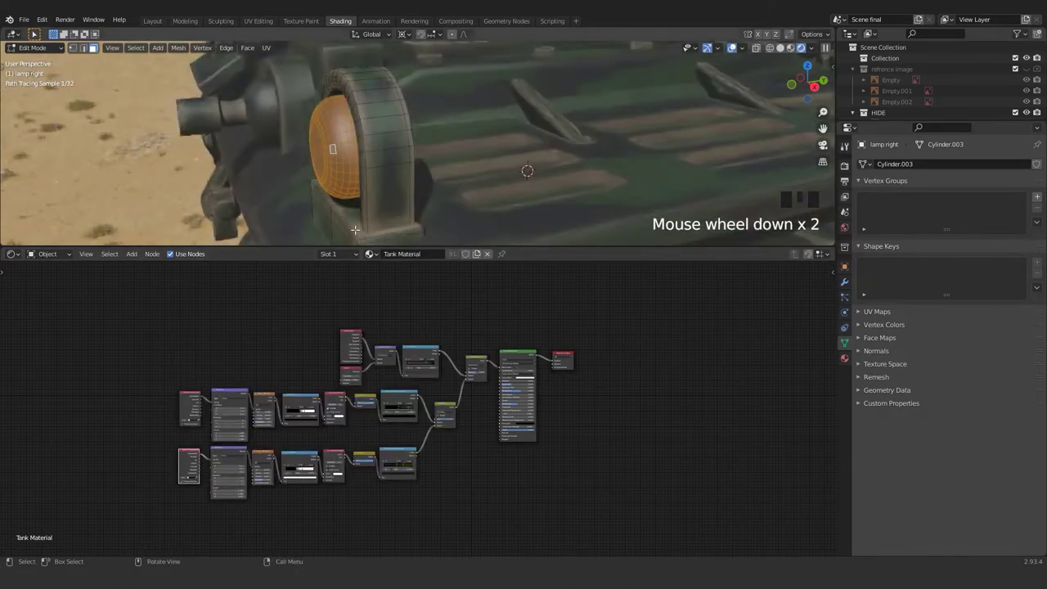
pyautogui.click(845, 358)
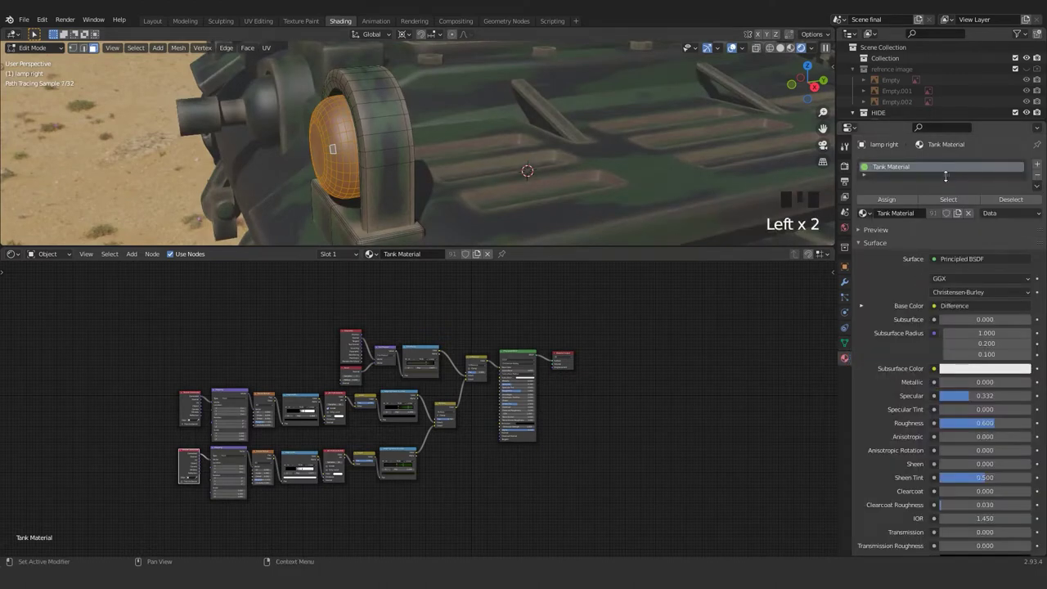
pyautogui.moveTo(946, 175); pyautogui.dragTo(1034, 164)
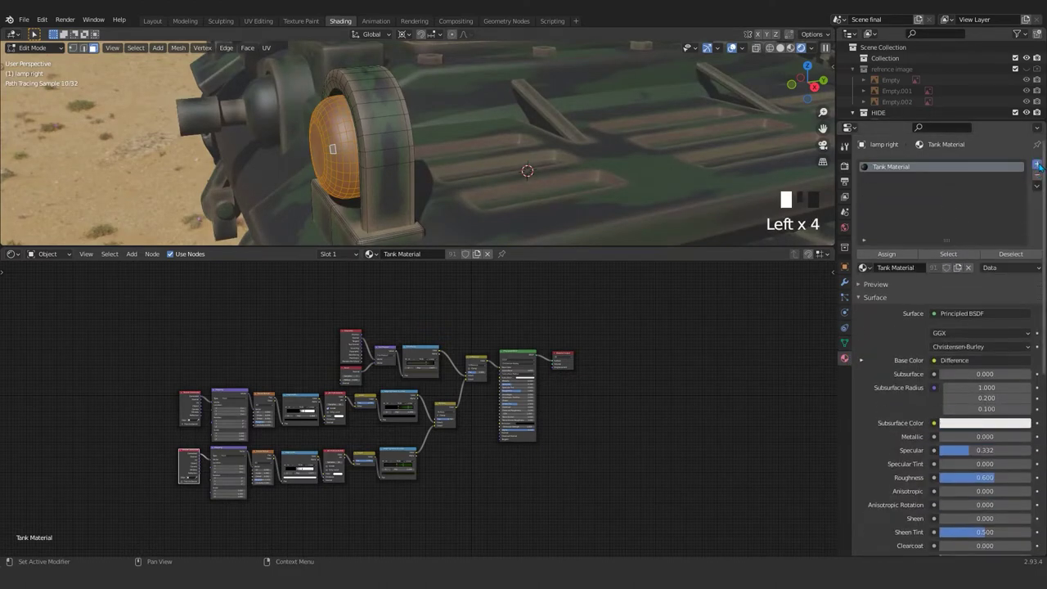
pyautogui.click(1037, 165)
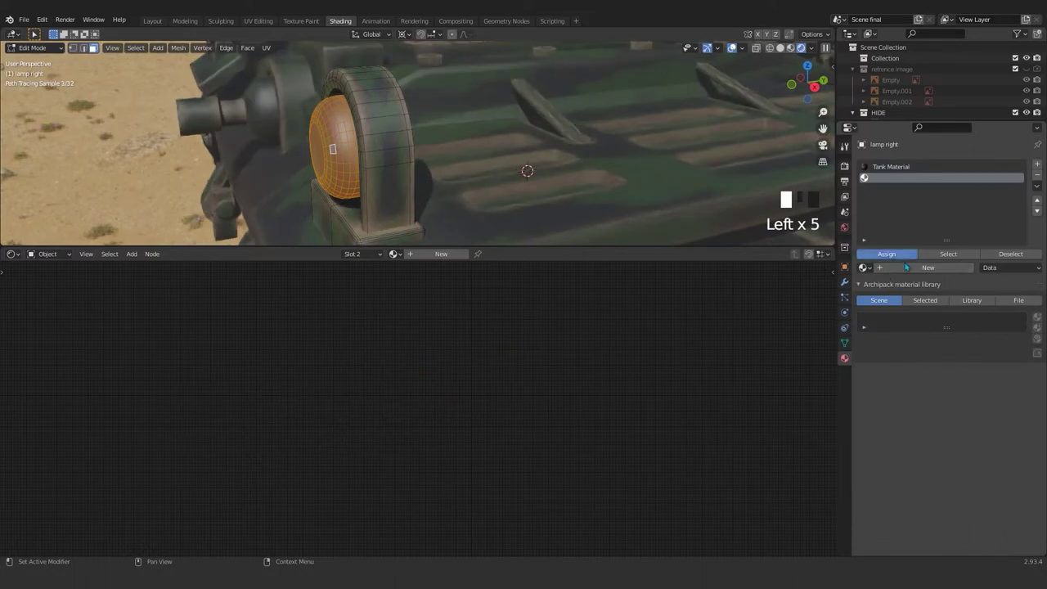
pyautogui.click(906, 268)
pyautogui.click(887, 255)
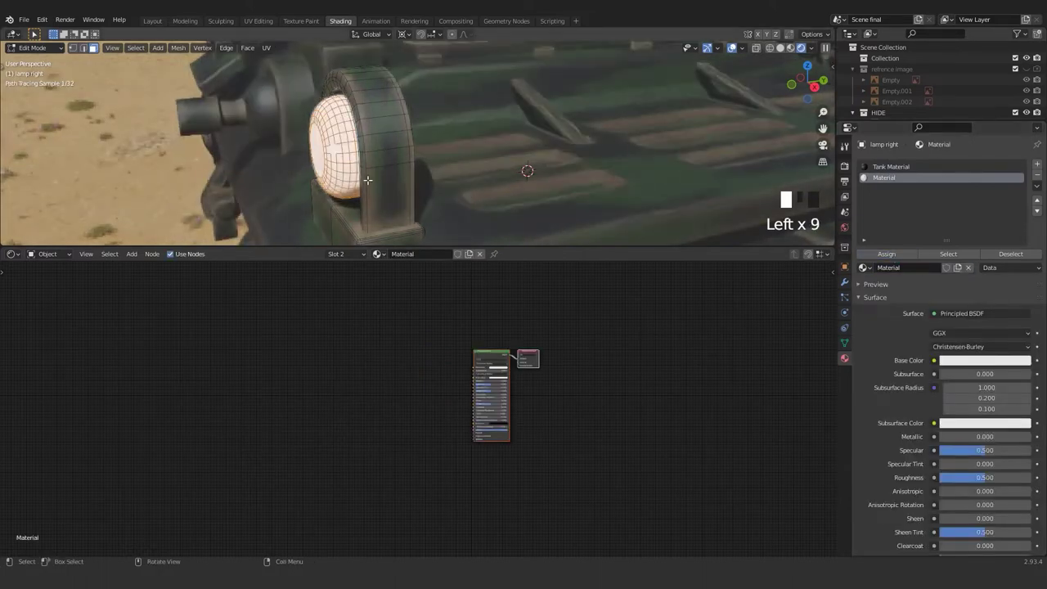
# Frame the new material's default nodes in the shader editor and deselect them
pyautogui.scroll(10, 431, 288)
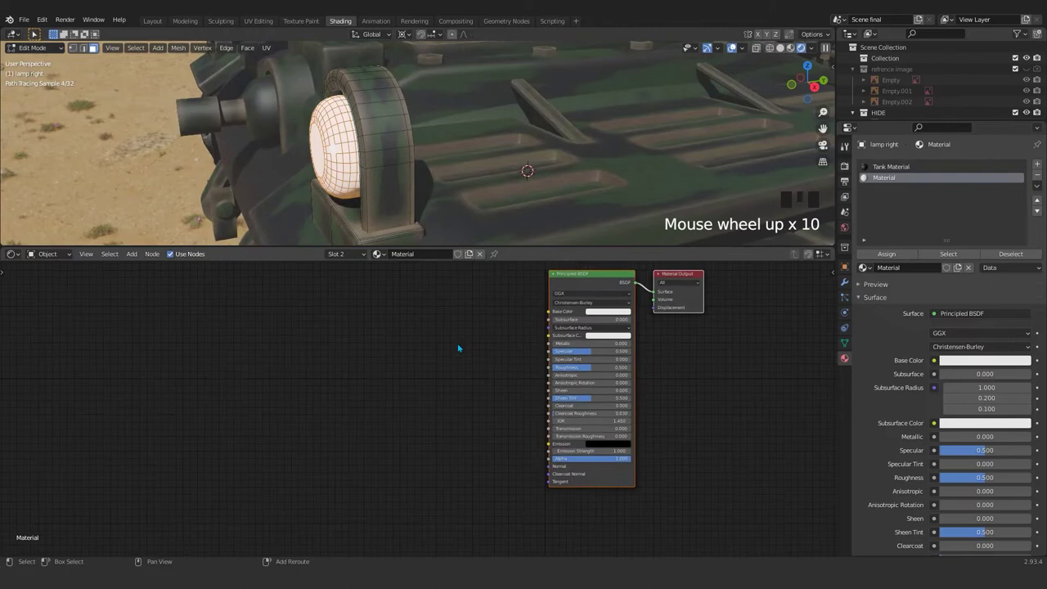
pyautogui.moveTo(460, 346); pyautogui.dragTo(338, 442, button='middle')
pyautogui.scroll(2, 338, 442)
pyautogui.scroll(1, 402, 374)
pyautogui.click(384, 369)
pyautogui.scroll(-6, 383, 368)
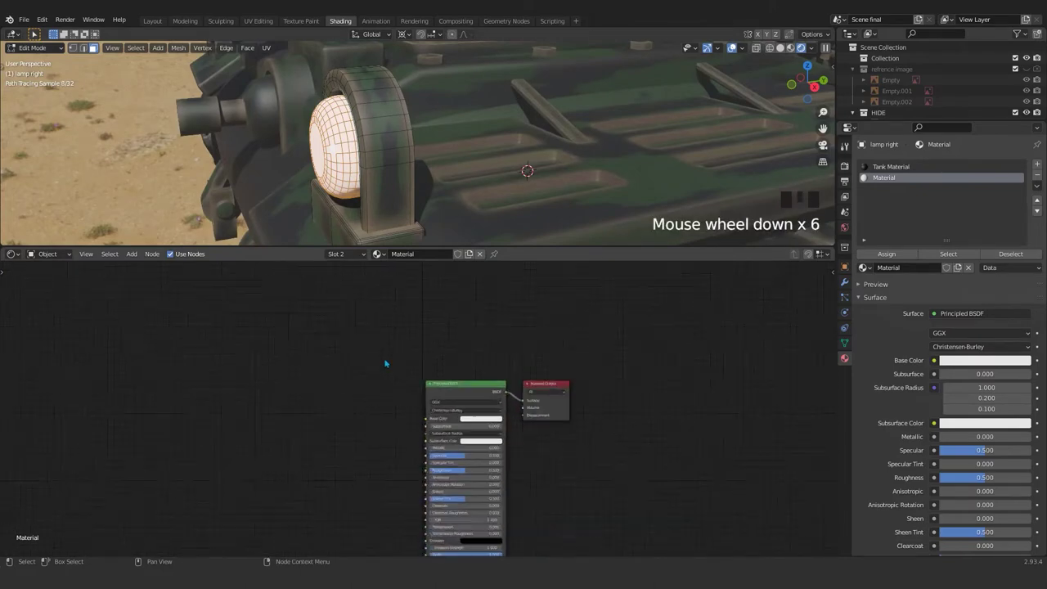
pyautogui.scroll(4, 397, 361)
pyautogui.keyDown('shift'); pyautogui.moveTo(398, 361); pyautogui.dragTo(358, 384, button='middle'); pyautogui.keyUp('shift')
# Replace the Principled BSDF with an Emission shader linked to the Material Output surface
pyautogui.hotkey('shift', 'a')
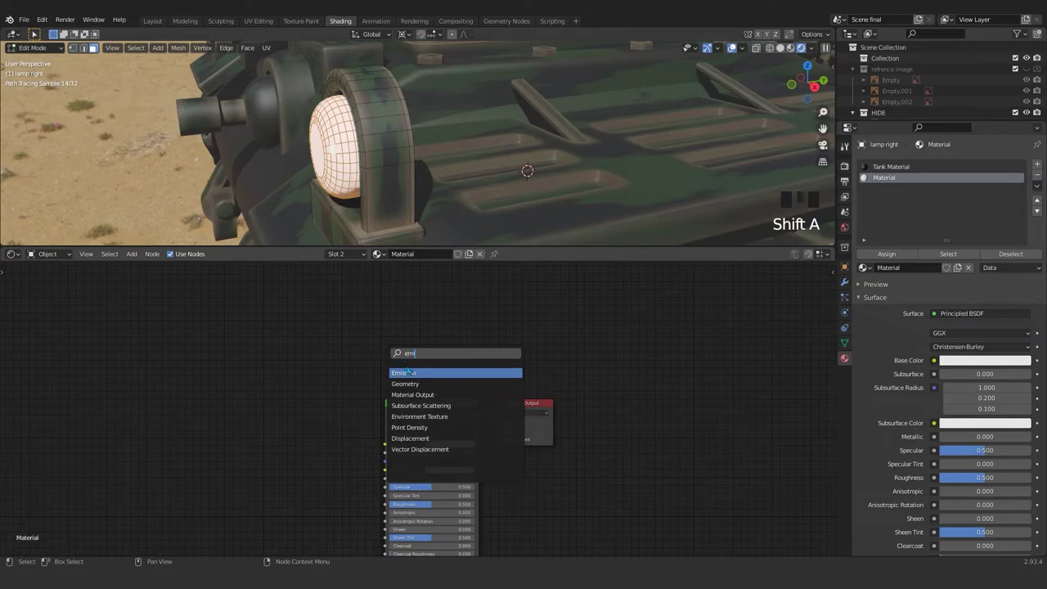
pyautogui.click(407, 373)
pyautogui.click(409, 374)
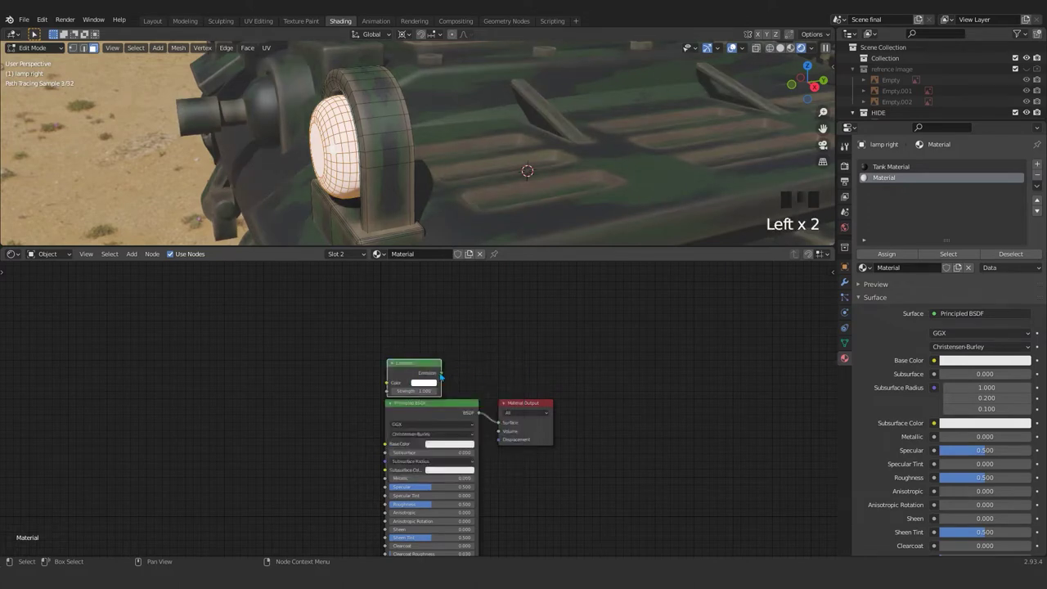
pyautogui.moveTo(416, 373); pyautogui.dragTo(424, 348)
pyautogui.scroll(-3, 413, 372)
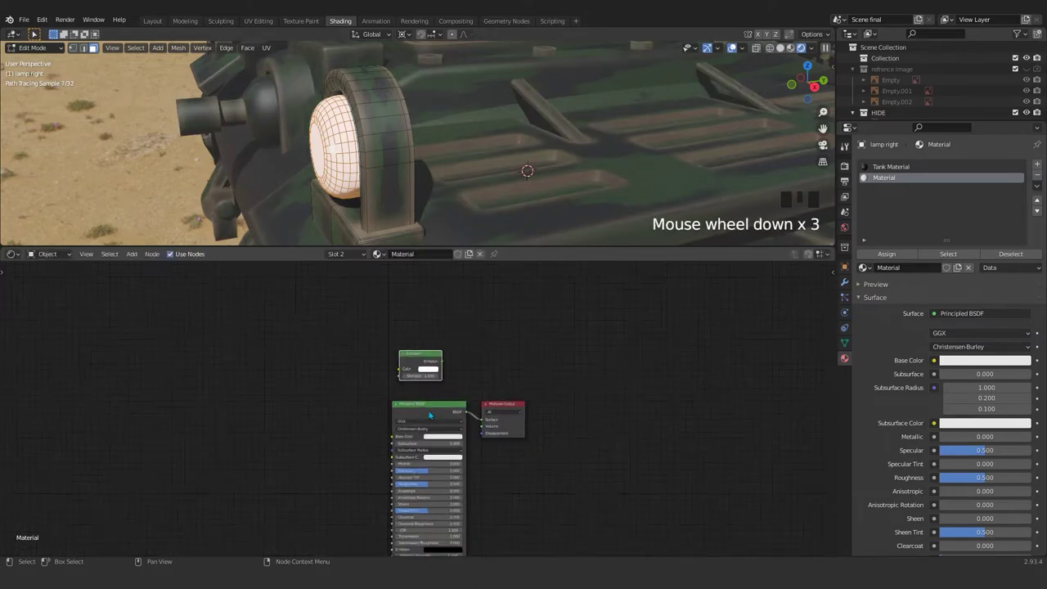
pyautogui.scroll(4, 404, 393)
pyautogui.click(392, 424)
pyautogui.press('x')
pyautogui.moveTo(381, 338); pyautogui.dragTo(360, 369)
pyautogui.moveTo(392, 380); pyautogui.dragTo(464, 437)
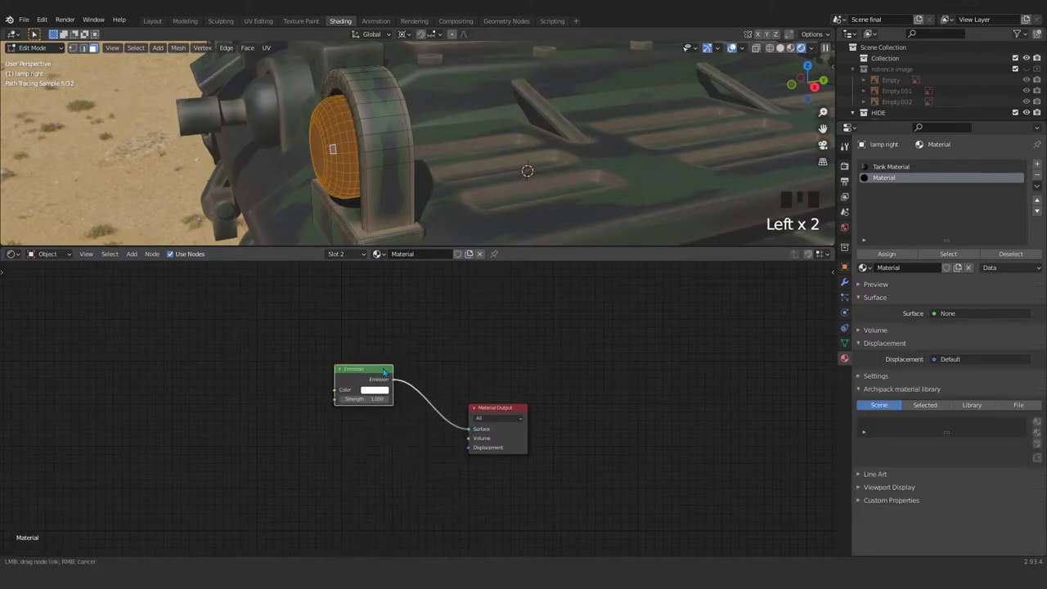
pyautogui.moveTo(383, 372); pyautogui.dragTo(410, 422)
# Add a ColorRamp feeding the Emission Color and set Emission Strength to 50
pyautogui.hotkey('shift', 'a')
pyautogui.click(325, 394)
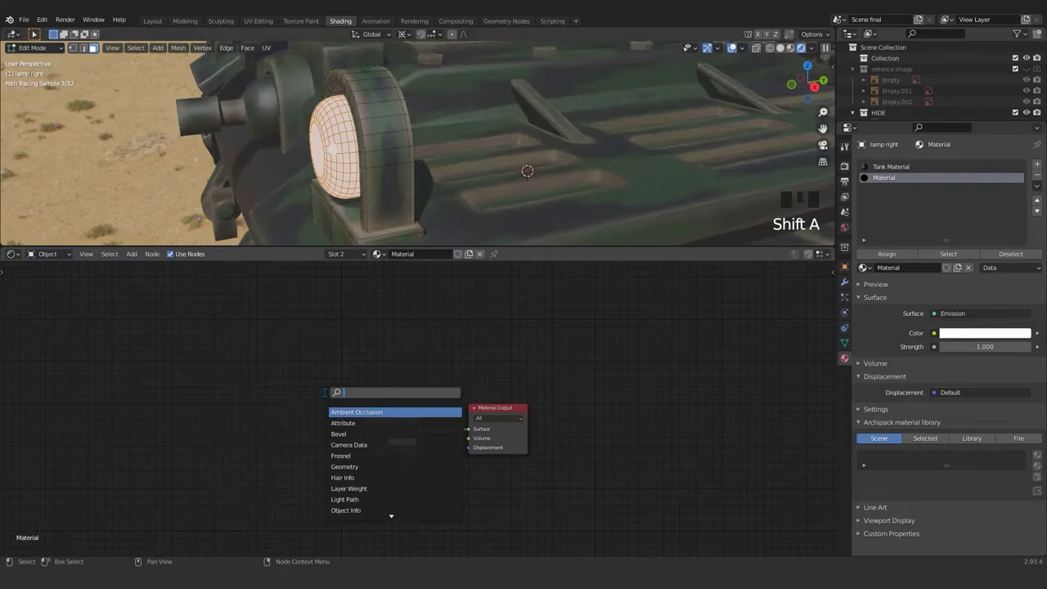
pyautogui.write('ramp')
pyautogui.press('Return')
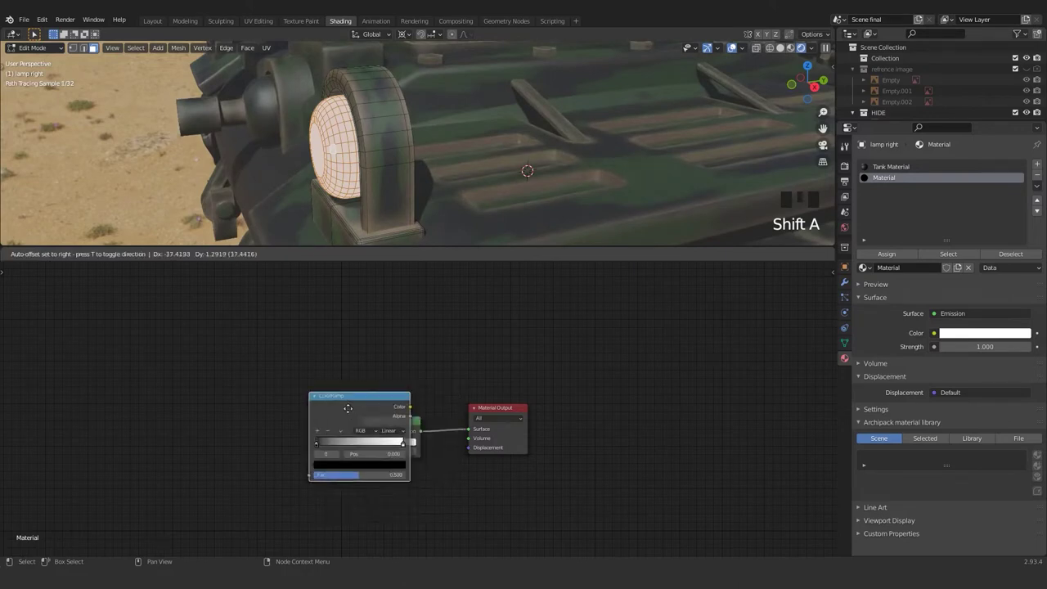
pyautogui.click(265, 411)
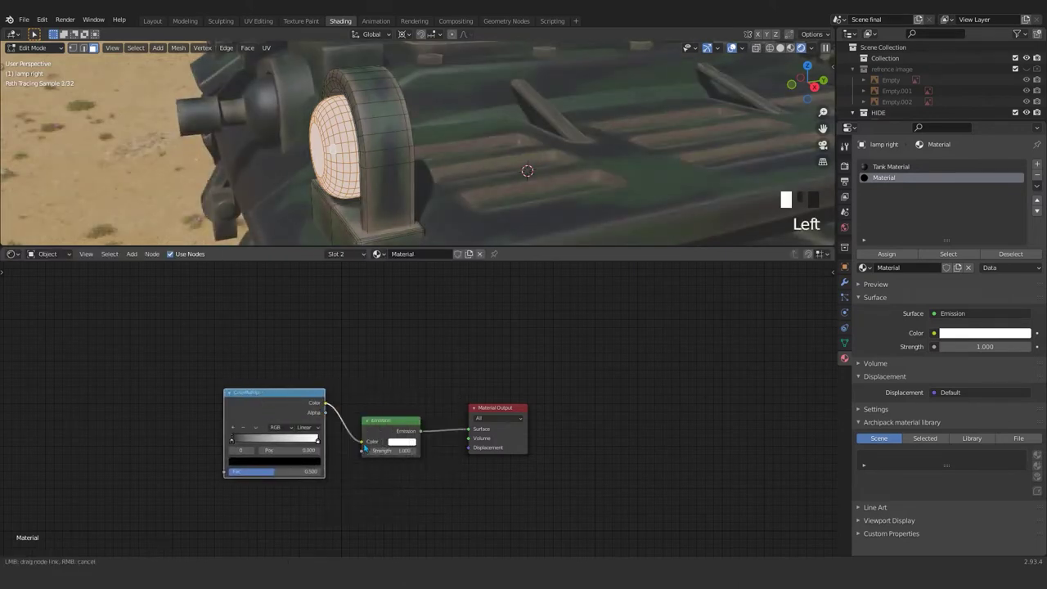
pyautogui.moveTo(384, 455); pyautogui.dragTo(385, 453)
pyautogui.click(389, 450)
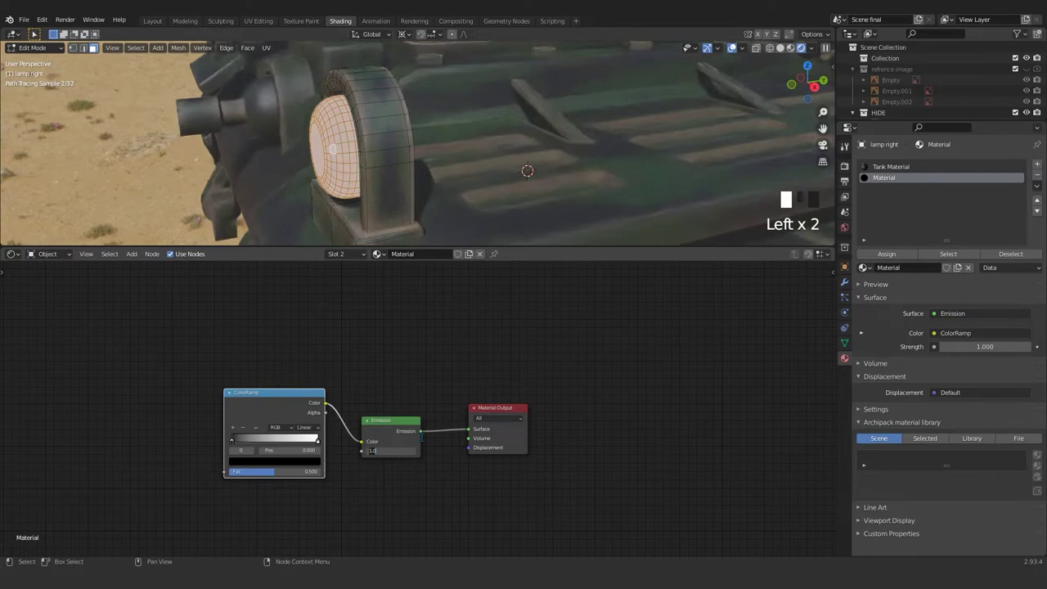
pyautogui.write('50')
pyautogui.press('Return')
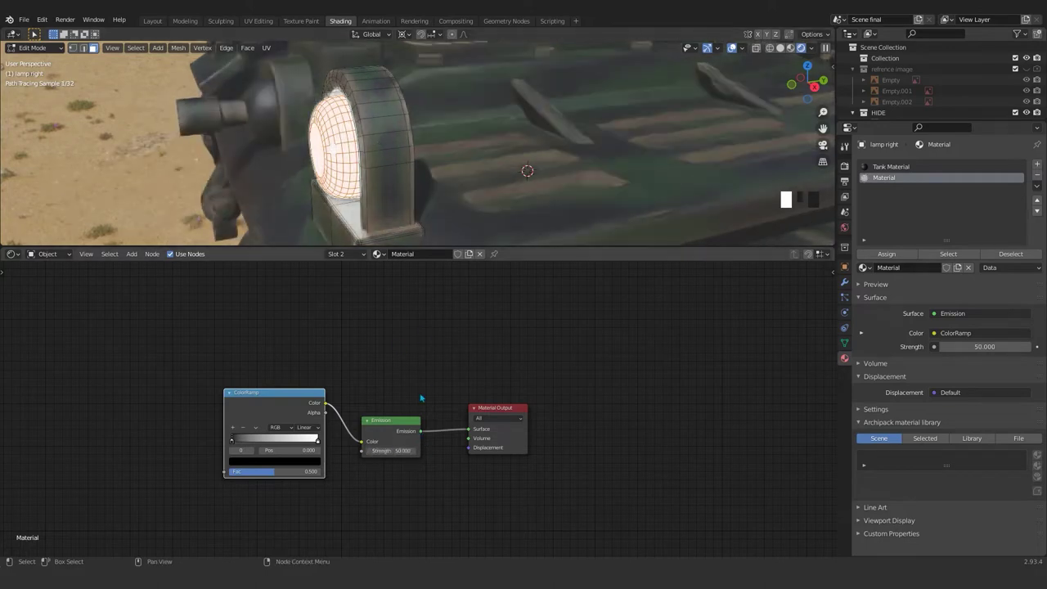
# Set the ColorRamp's left stop to a very dark red
pyautogui.scroll(4, 423, 442)
pyautogui.keyDown('shift'); pyautogui.moveTo(270, 444); pyautogui.dragTo(487, 398, button='middle'); pyautogui.keyUp('shift')
pyautogui.scroll(5, 417, 407)
pyautogui.click(384, 439)
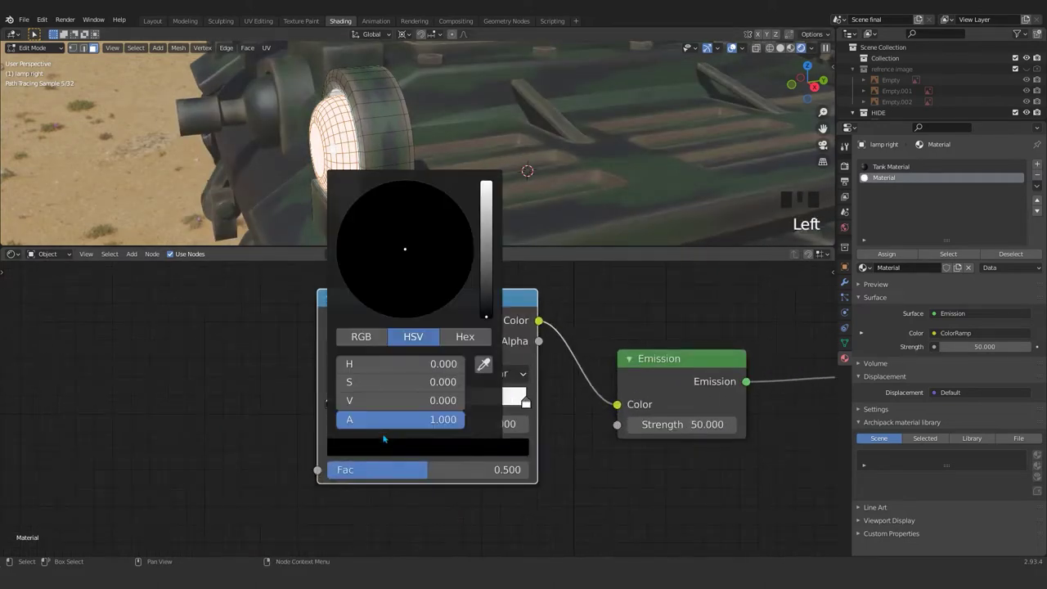
pyautogui.click(485, 300)
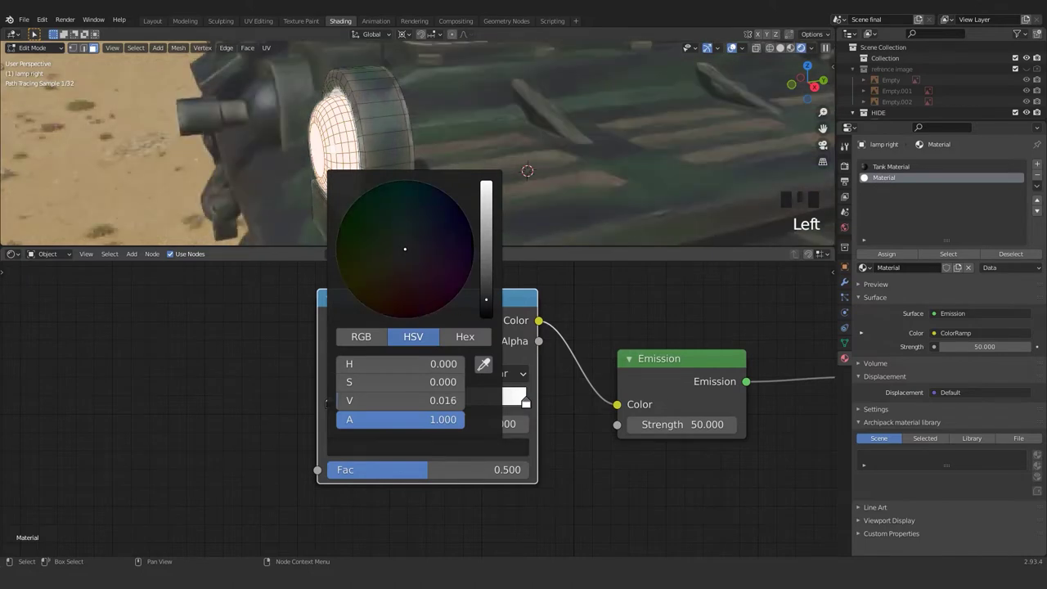
pyautogui.click(398, 321)
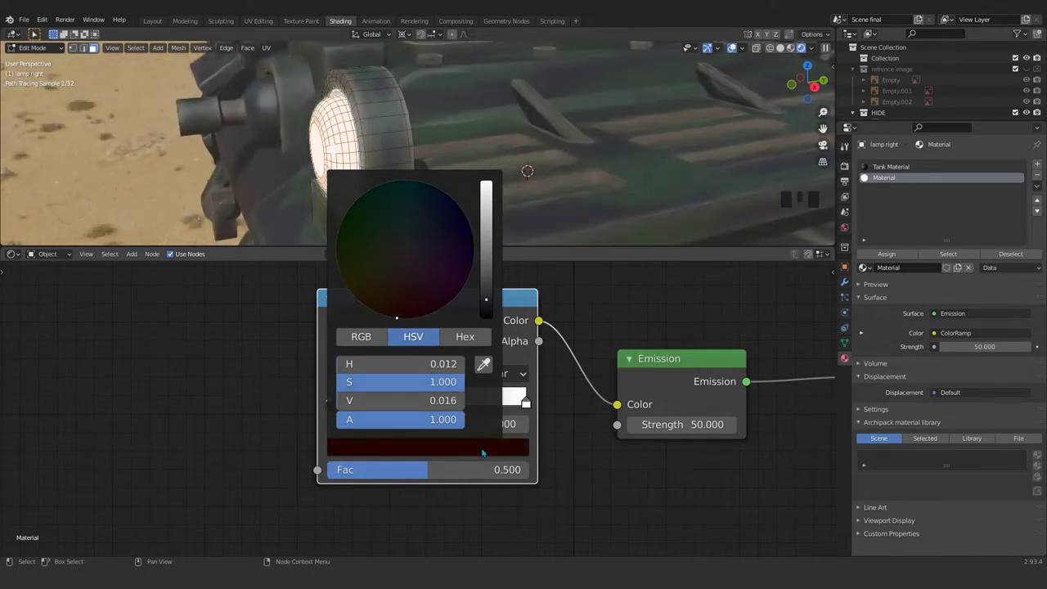
# Set the ColorRamp's right stop to pure red
pyautogui.click(522, 404)
pyautogui.click(482, 447)
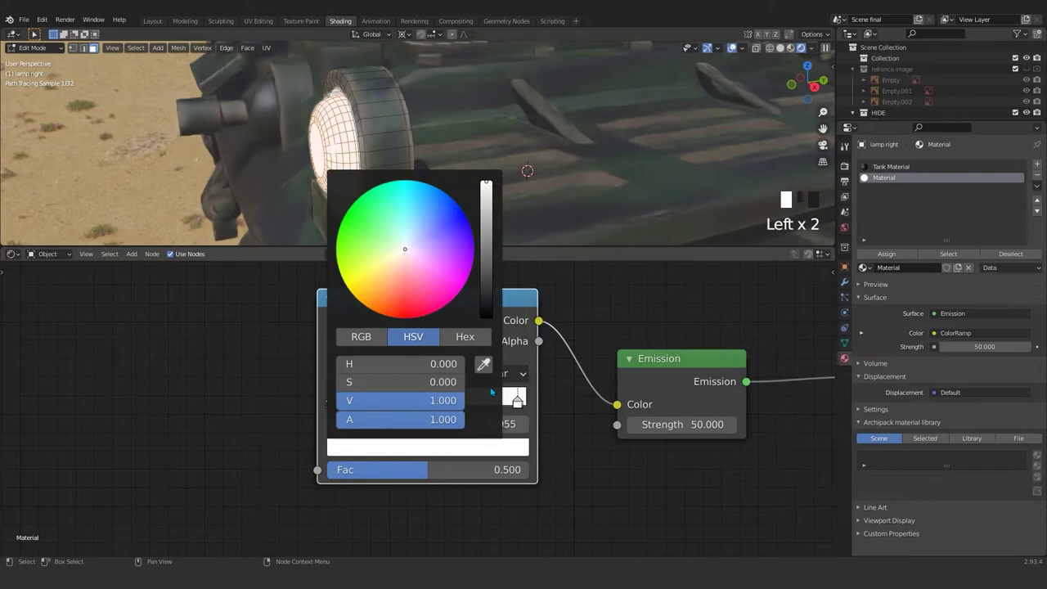
pyautogui.click(402, 316)
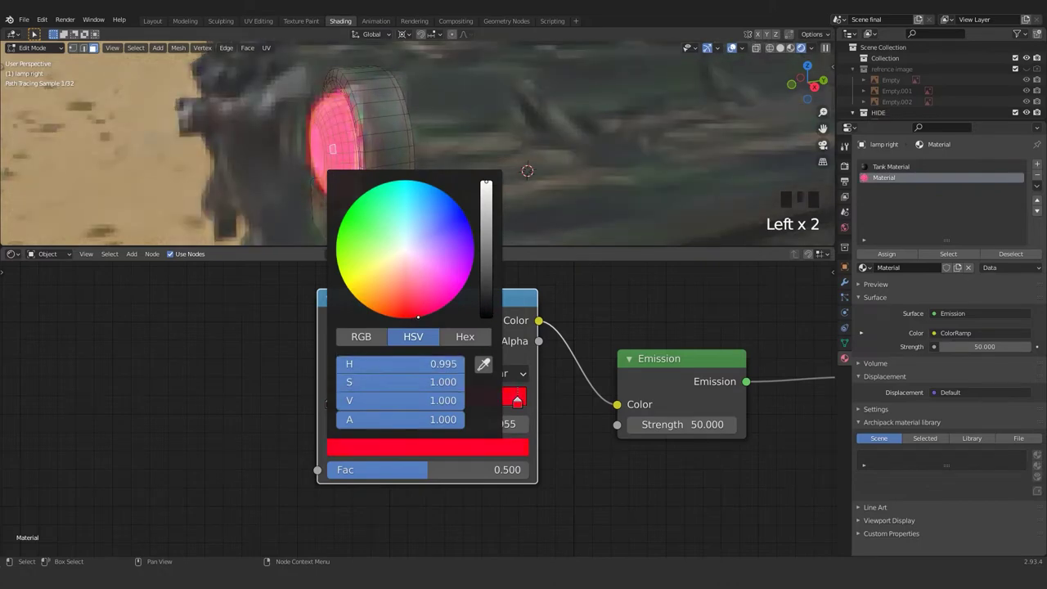
pyautogui.moveTo(401, 317); pyautogui.dragTo(401, 316)
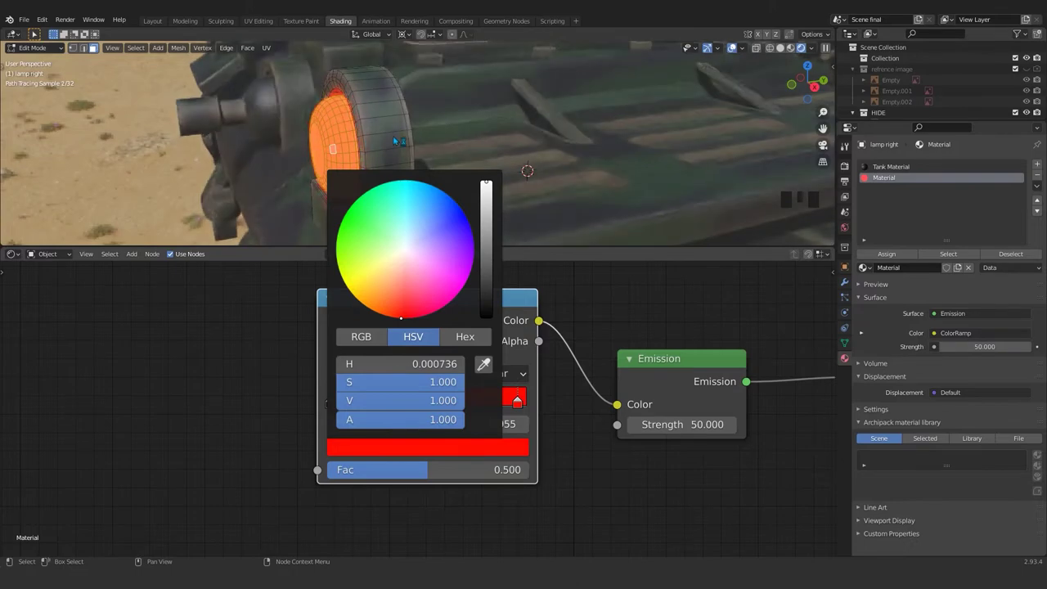
pyautogui.scroll(-2, 401, 316)
pyautogui.scroll(-3, 391, 135)
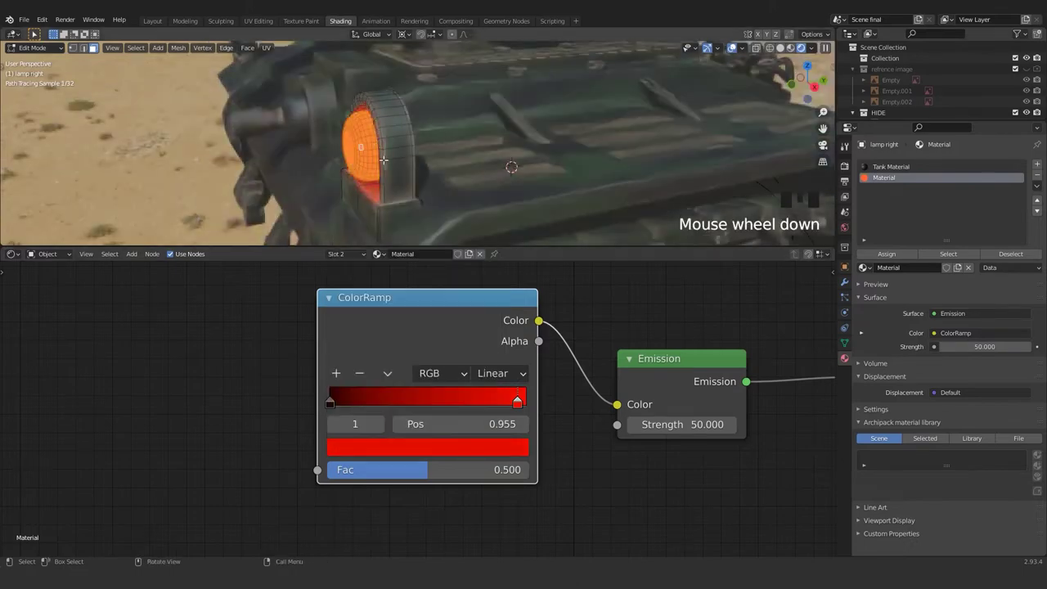
# Back in Object Mode, try Emission Strength 20, then 100, and save the file
pyautogui.press('Tab')
pyautogui.scroll(-2, 395, 170)
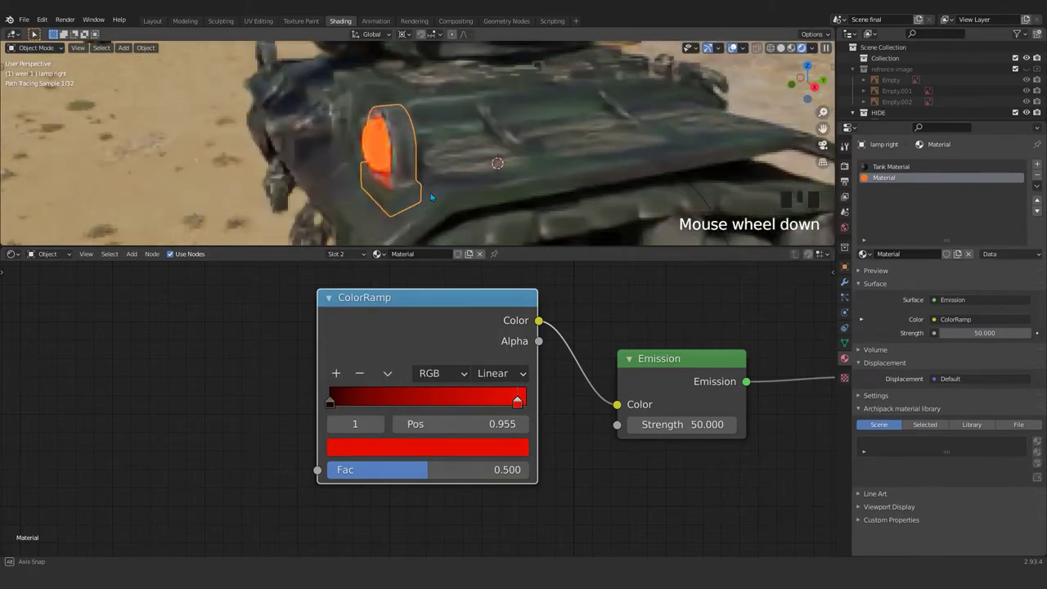
pyautogui.moveTo(395, 169); pyautogui.dragTo(554, 170, button='middle')
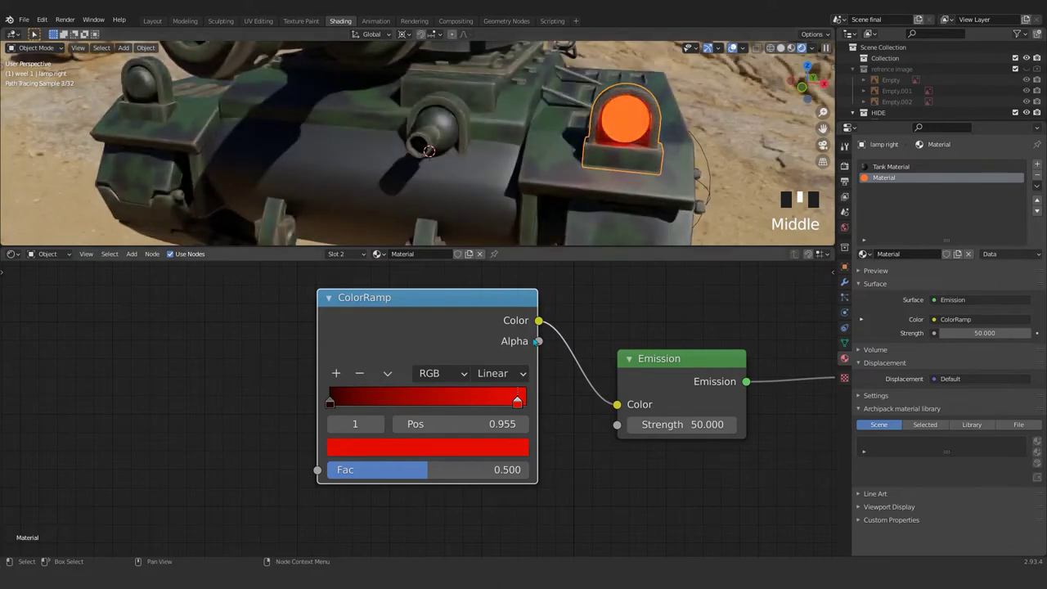
pyautogui.click(673, 424)
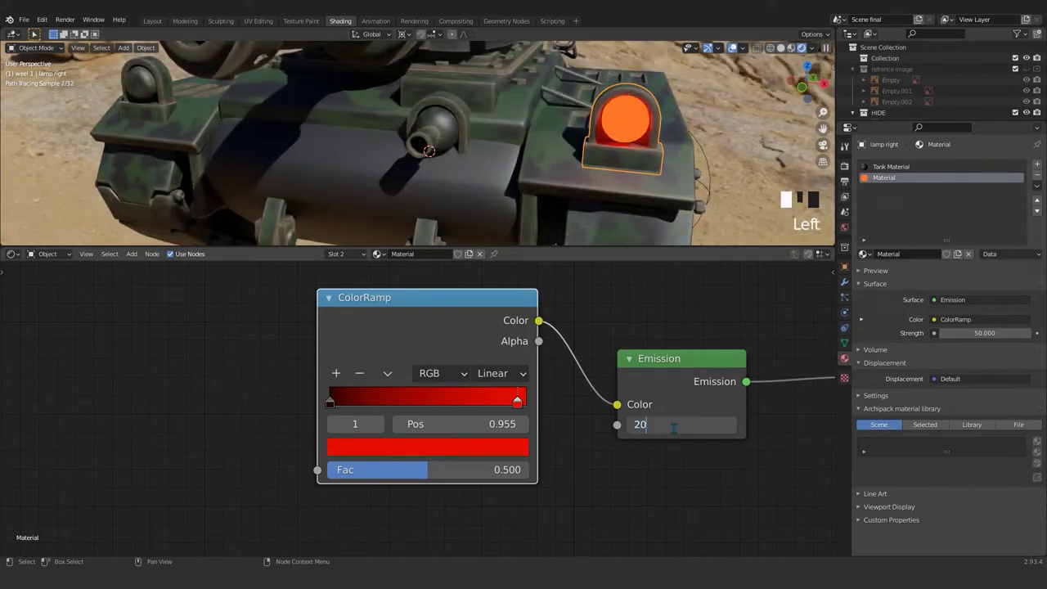
pyautogui.write('20')
pyautogui.click(673, 426)
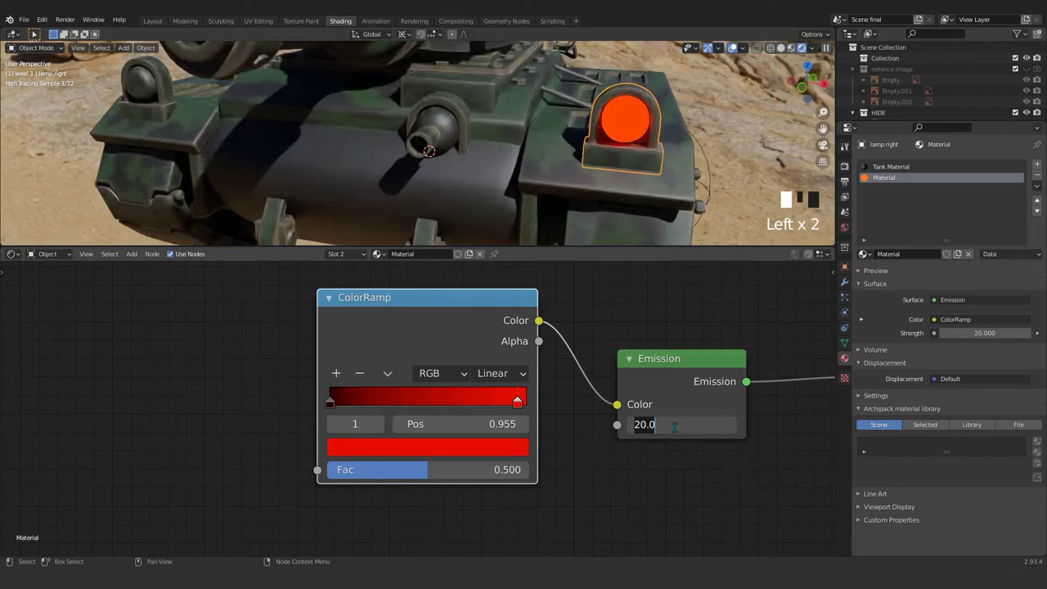
pyautogui.write('100')
pyautogui.press('Return')
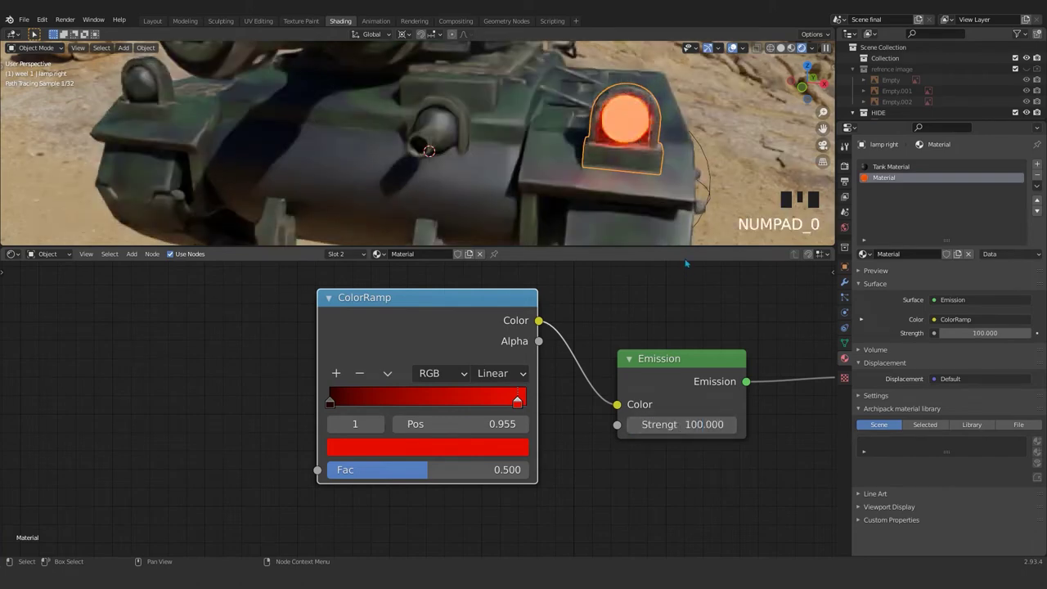
pyautogui.hotkey('ctrl', 's')
# Reselect the right lamp and lower its Emission Strength to 10
pyautogui.scroll(-3, 640, 137)
pyautogui.scroll(-2, 626, 148)
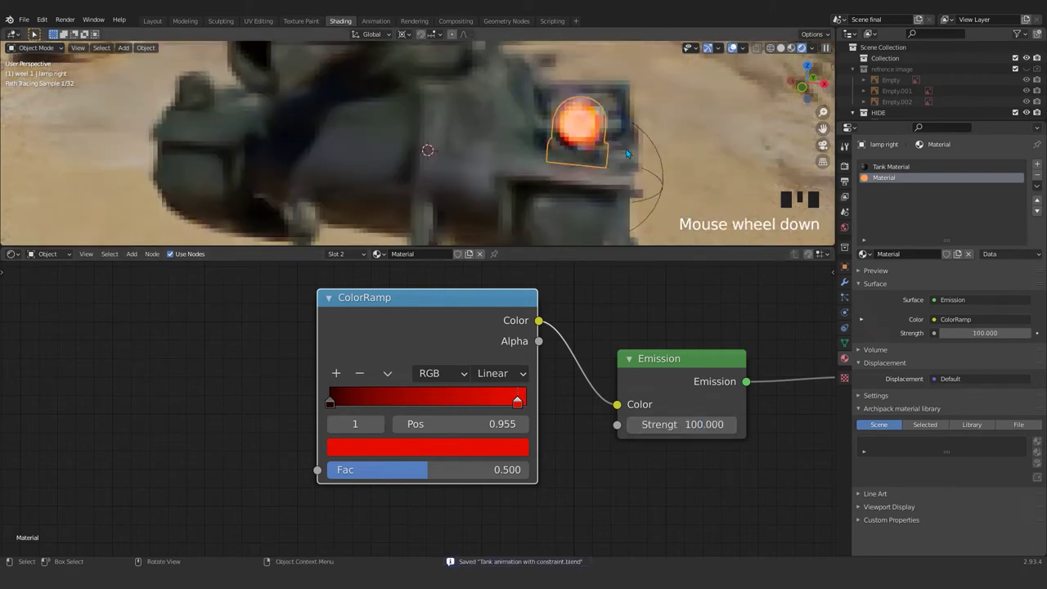
pyautogui.moveTo(626, 149); pyautogui.dragTo(475, 168, button='middle')
pyautogui.click(471, 170)
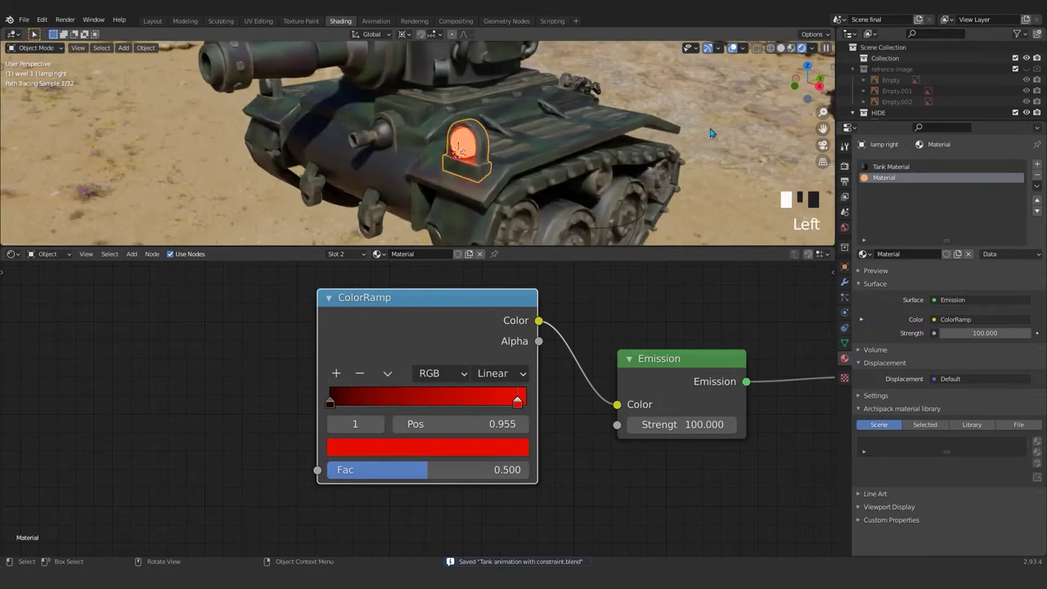
pyautogui.click(467, 151)
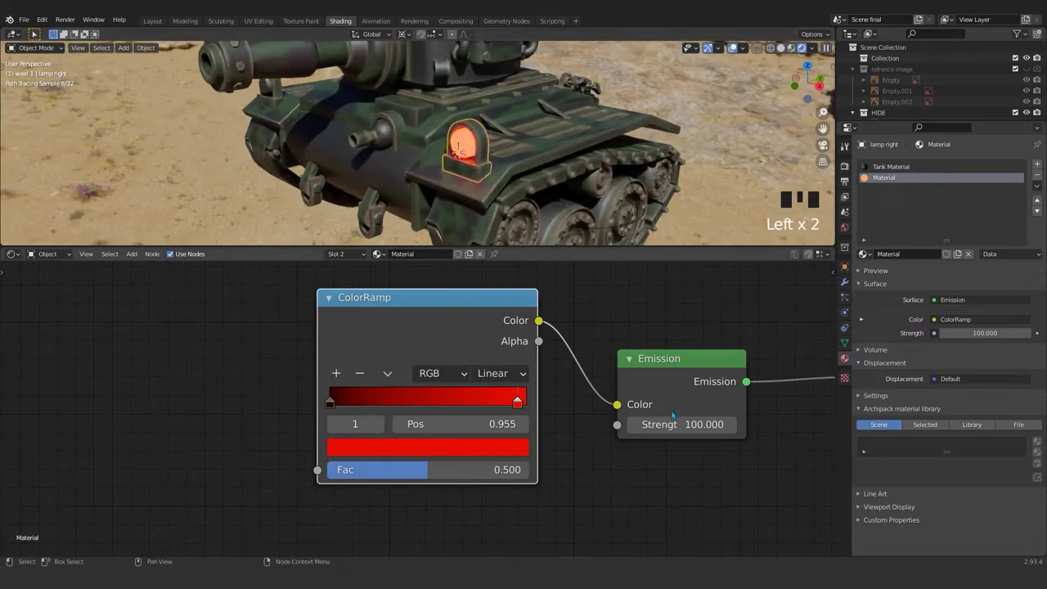
pyautogui.click(659, 424)
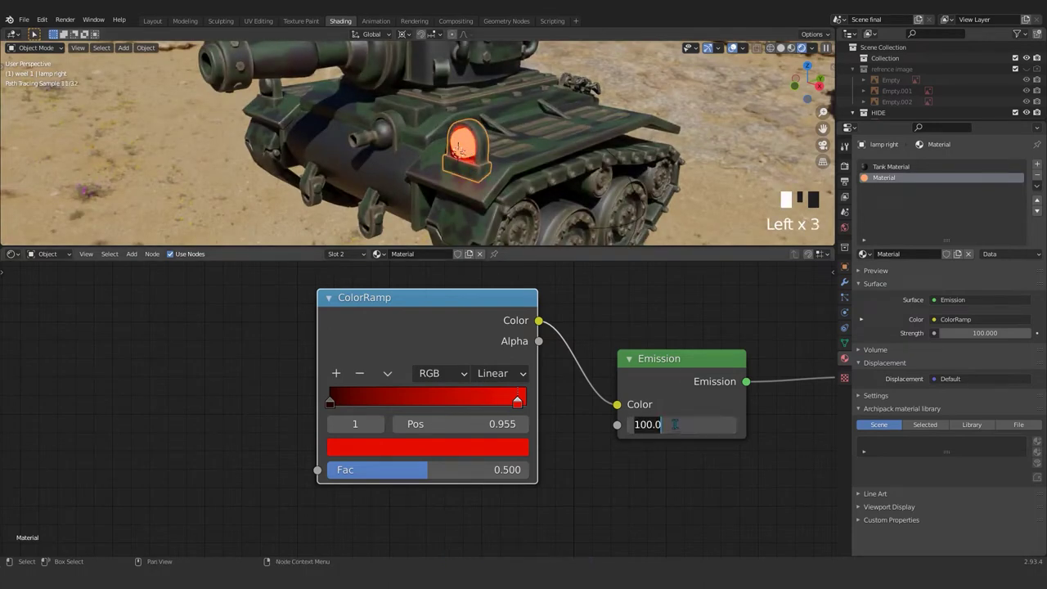
pyautogui.write('10')
pyautogui.press('Return')
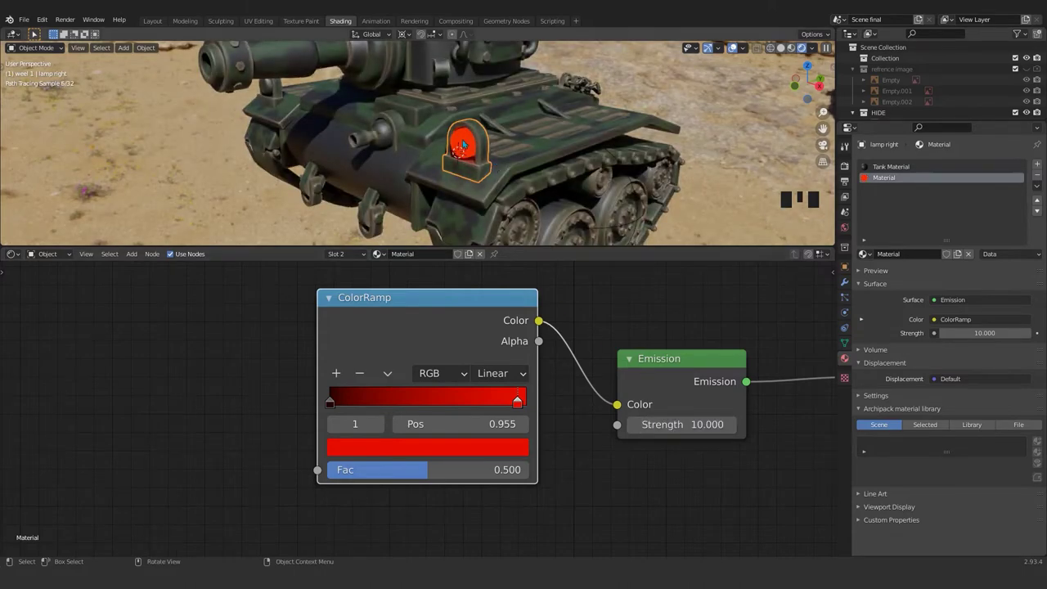
pyautogui.moveTo(405, 151); pyautogui.dragTo(424, 167, button='middle')
pyautogui.scroll(2, 416, 154)
# Select the left lamp, try swapping its material, then undo back to Tank Material
pyautogui.scroll(2, 424, 168)
pyautogui.click(409, 135)
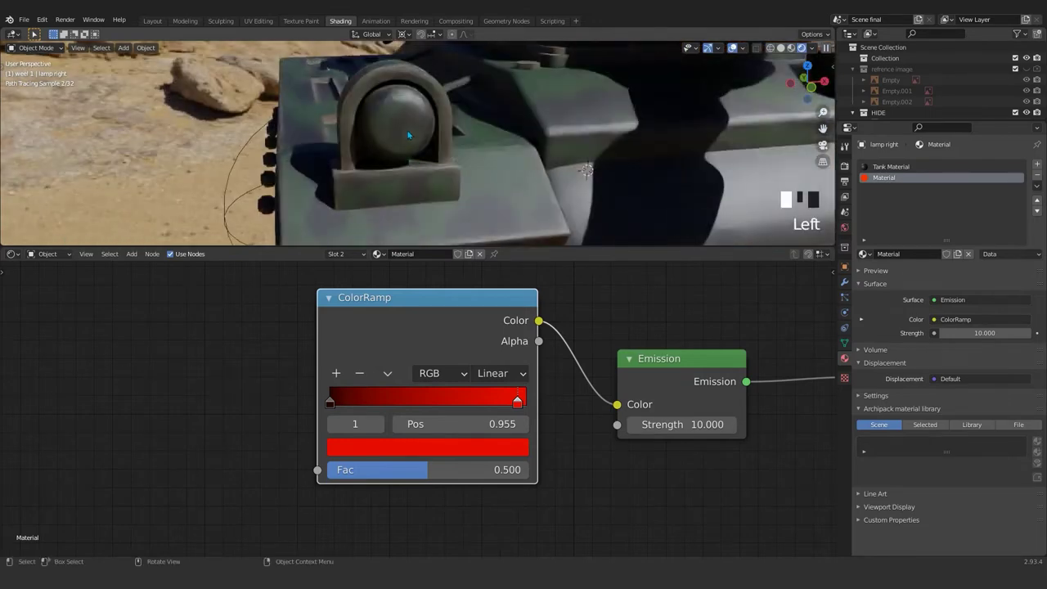
pyautogui.press('Tab')
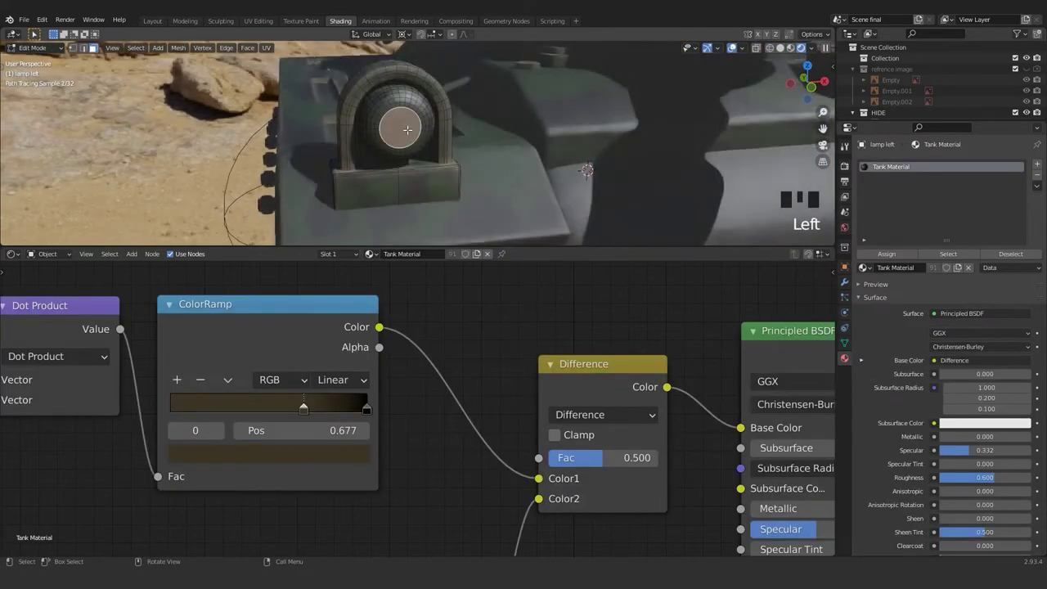
pyautogui.press('l')
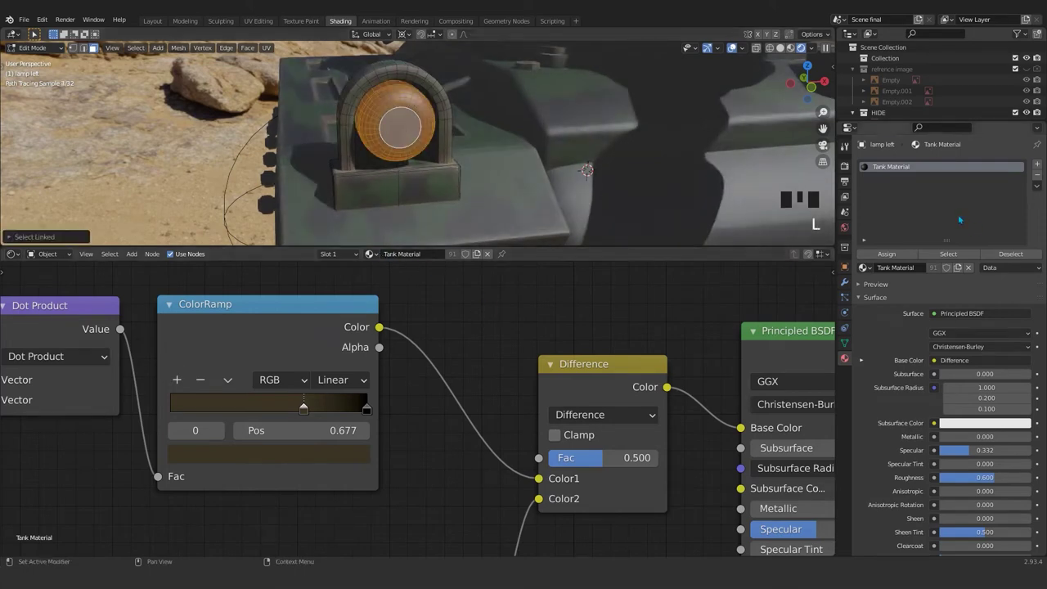
pyautogui.click(865, 269)
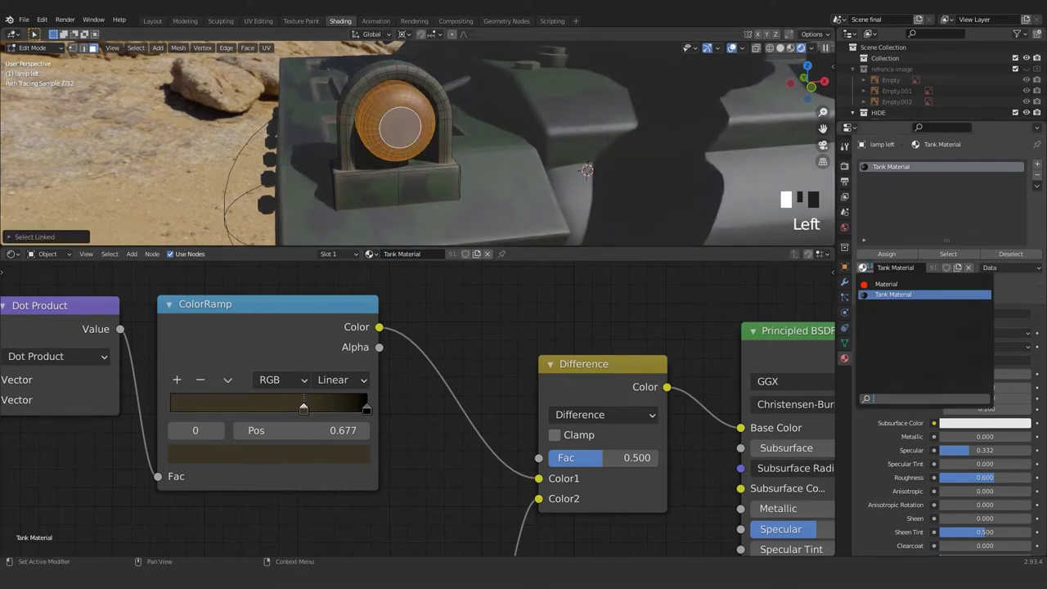
pyautogui.click(882, 284)
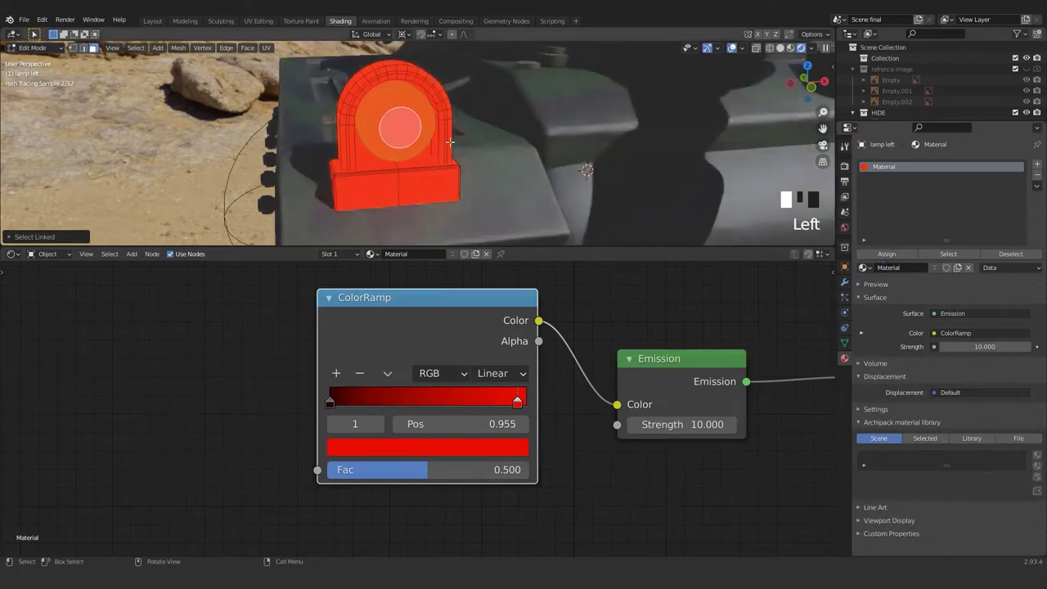
pyautogui.hotkey('ctrl', 'z')
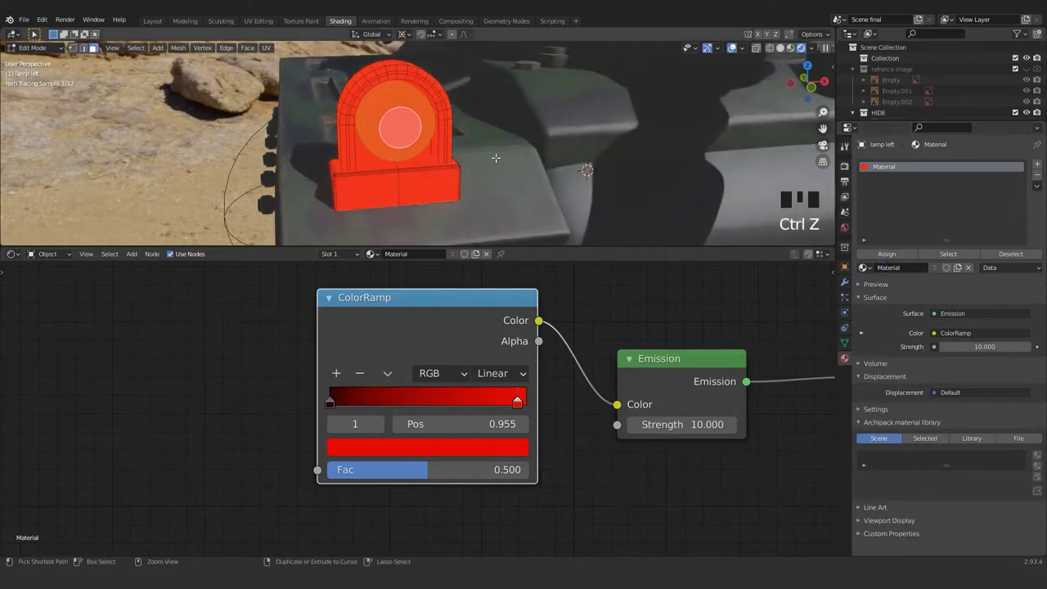
pyautogui.hotkey('ctrl', 'z')
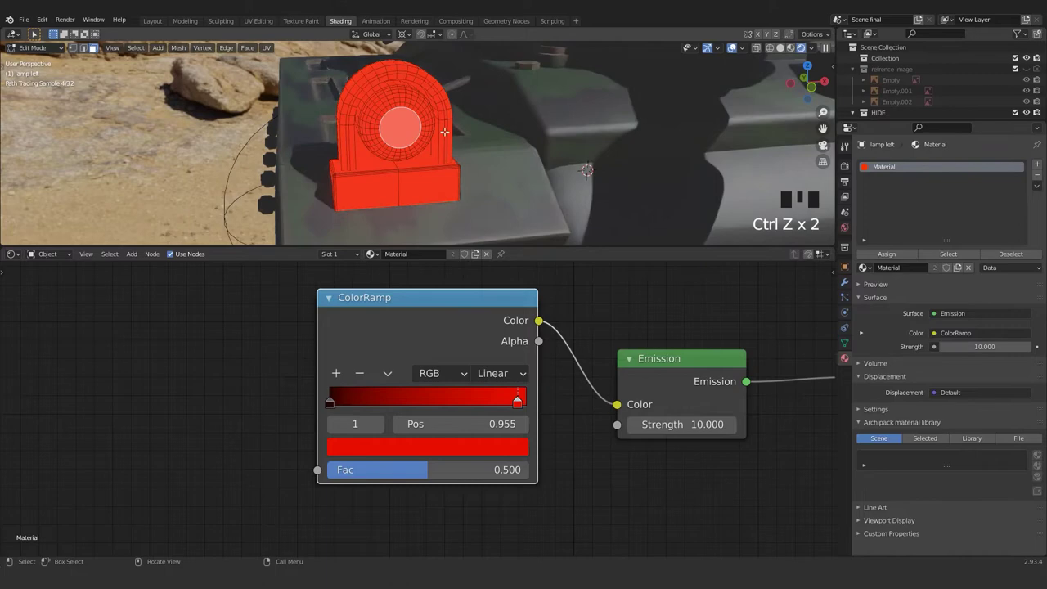
pyautogui.press('Tab')
pyautogui.hotkey('ctrl', 'z')
pyautogui.hotkey('ctrl', 'z')
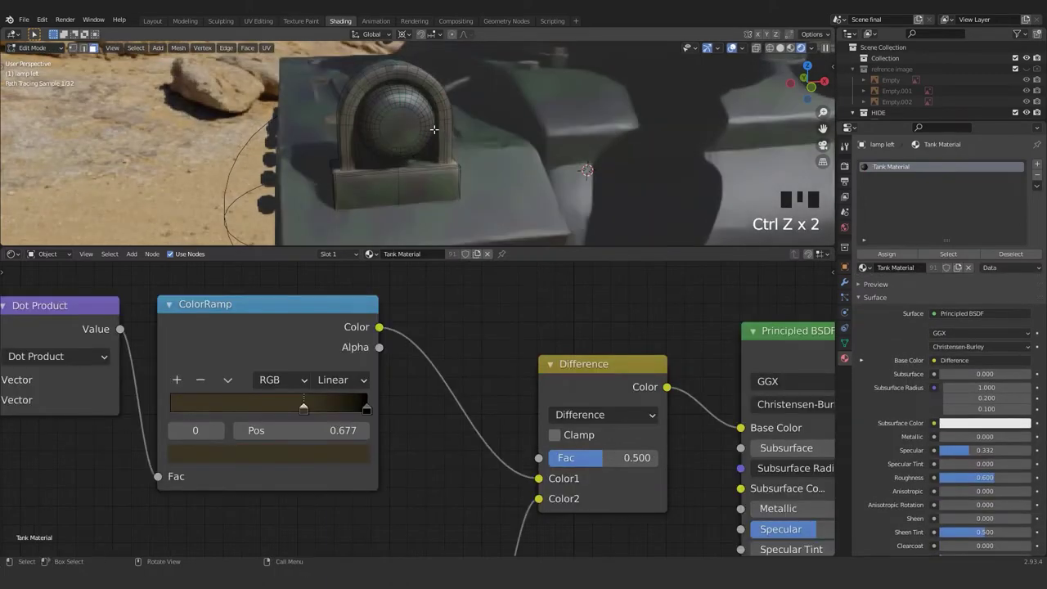
# Select the left bulb sphere and assign the red emission Material in a new slot
pyautogui.click(412, 132)
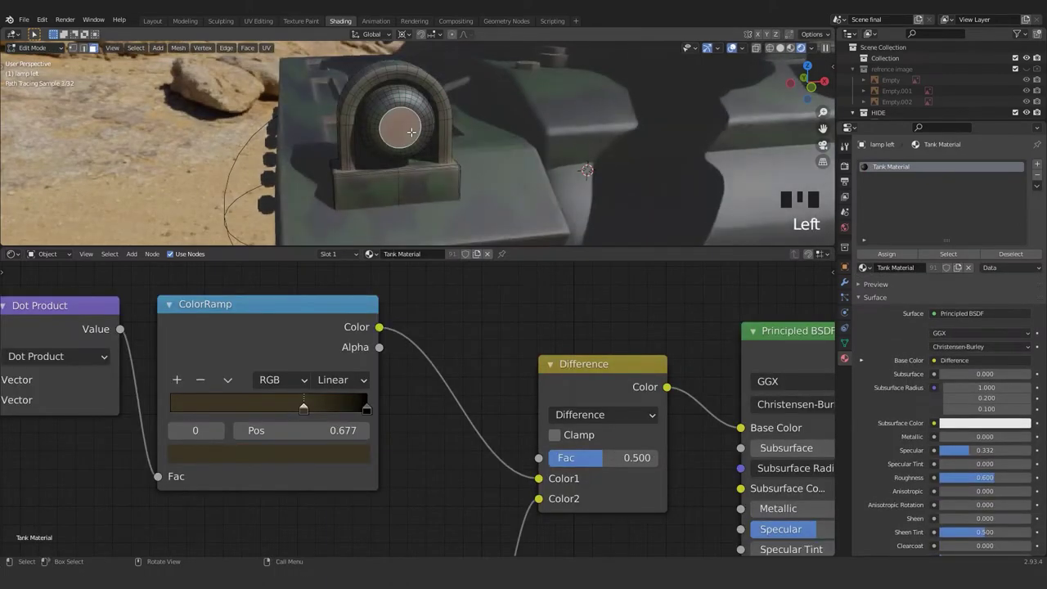
pyautogui.press('l')
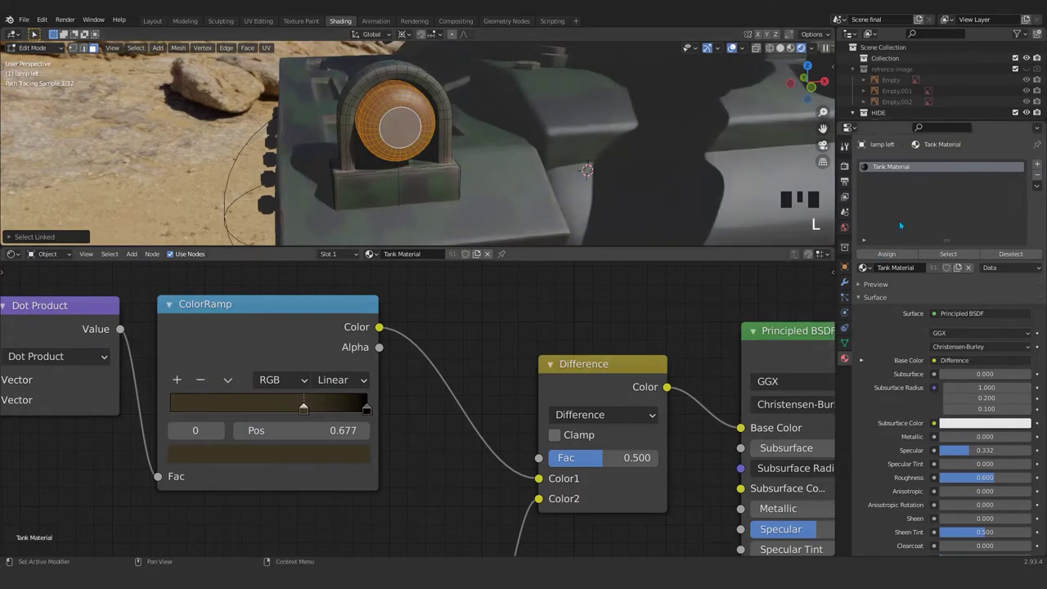
pyautogui.click(1037, 166)
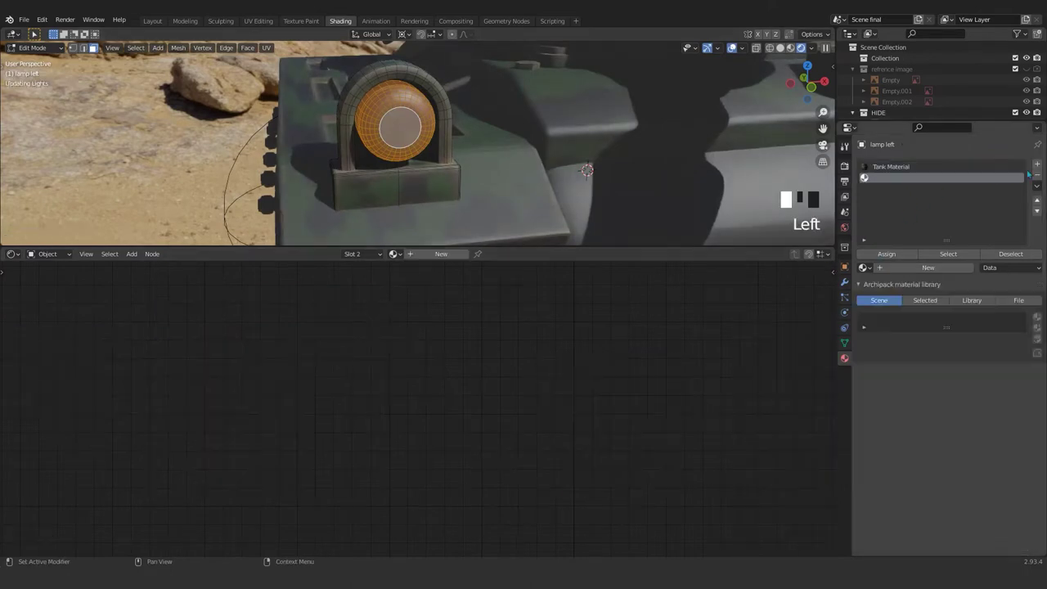
pyautogui.click(863, 268)
pyautogui.click(885, 283)
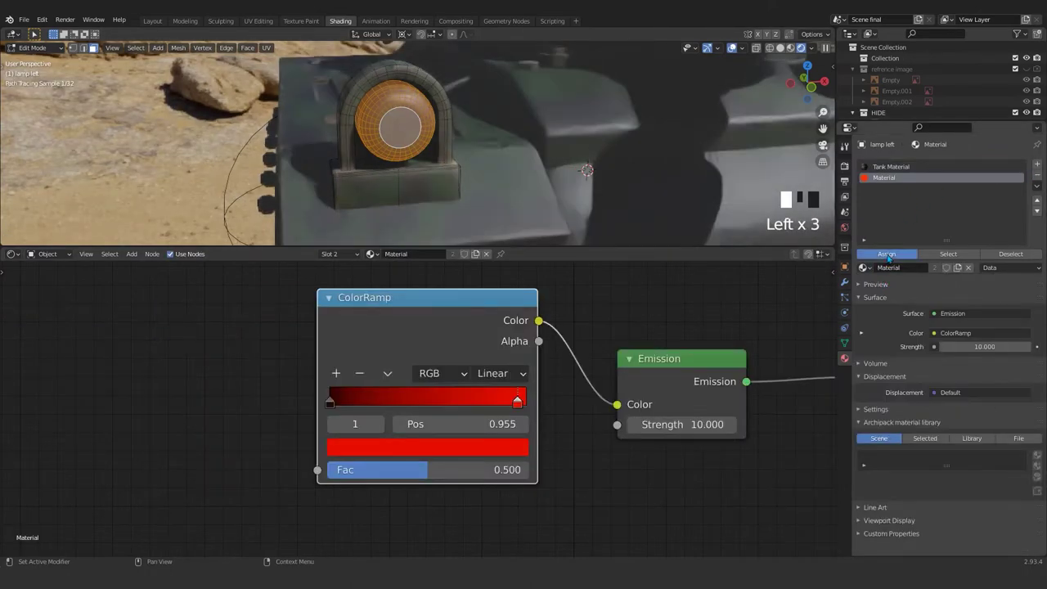
pyautogui.click(886, 253)
# Return to Object Mode and save the file
pyautogui.press('Tab')
pyautogui.scroll(-4, 424, 138)
pyautogui.scroll(-3, 424, 137)
pyautogui.scroll(1, 424, 138)
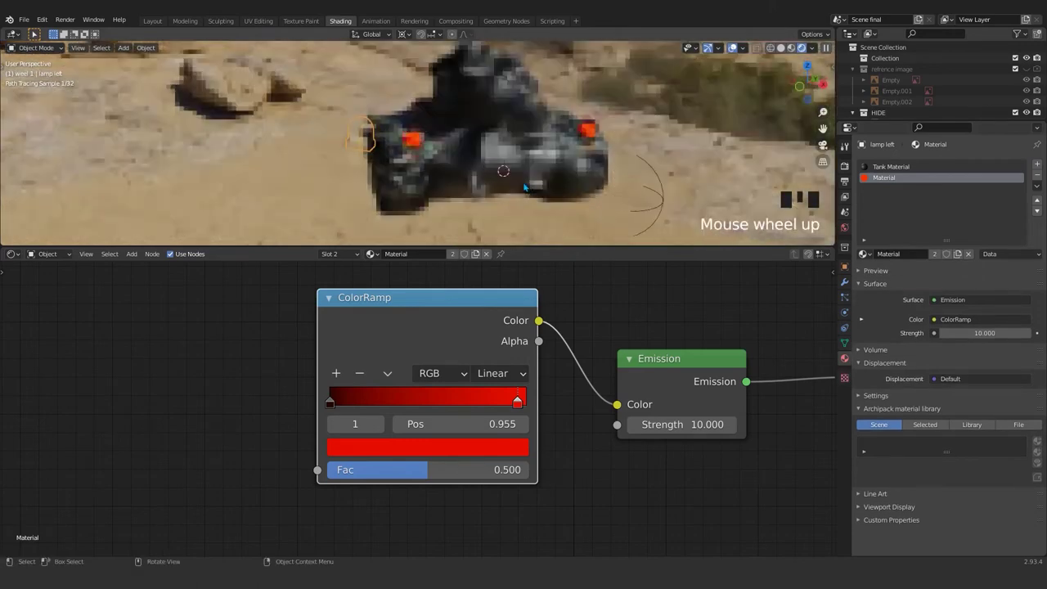
pyautogui.hotkey('ctrl', 's')
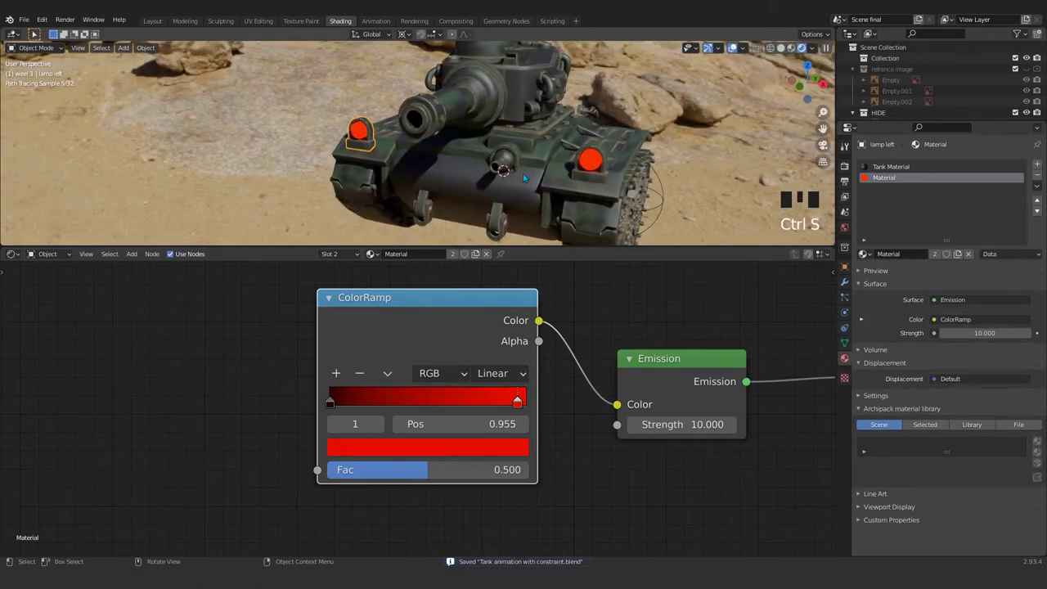
pyautogui.moveTo(524, 178); pyautogui.dragTo(487, 160, button='middle')
pyautogui.scroll(2, 483, 156)
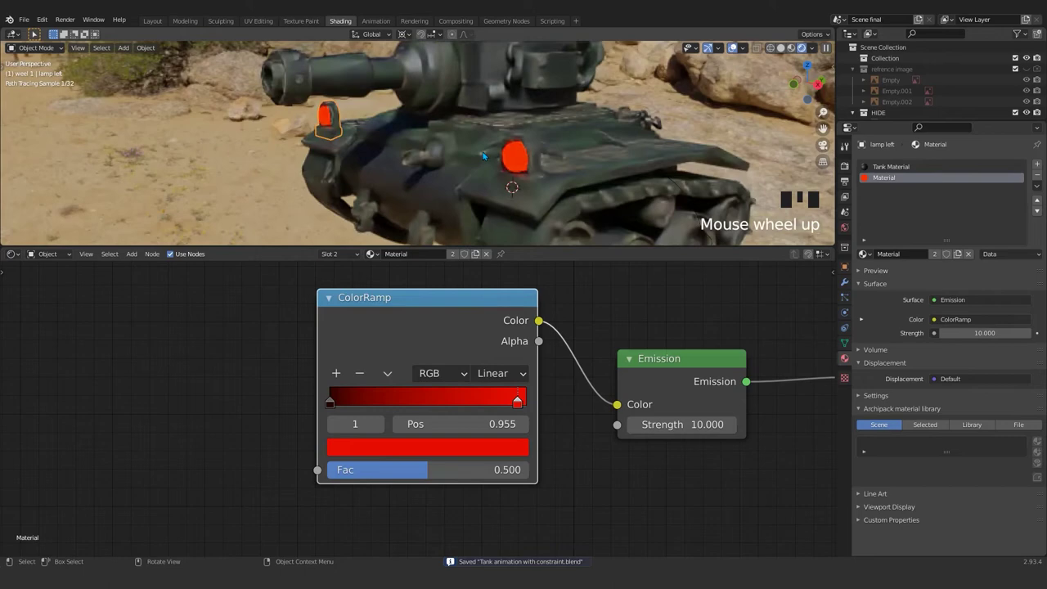
pyautogui.scroll(1, 483, 155)
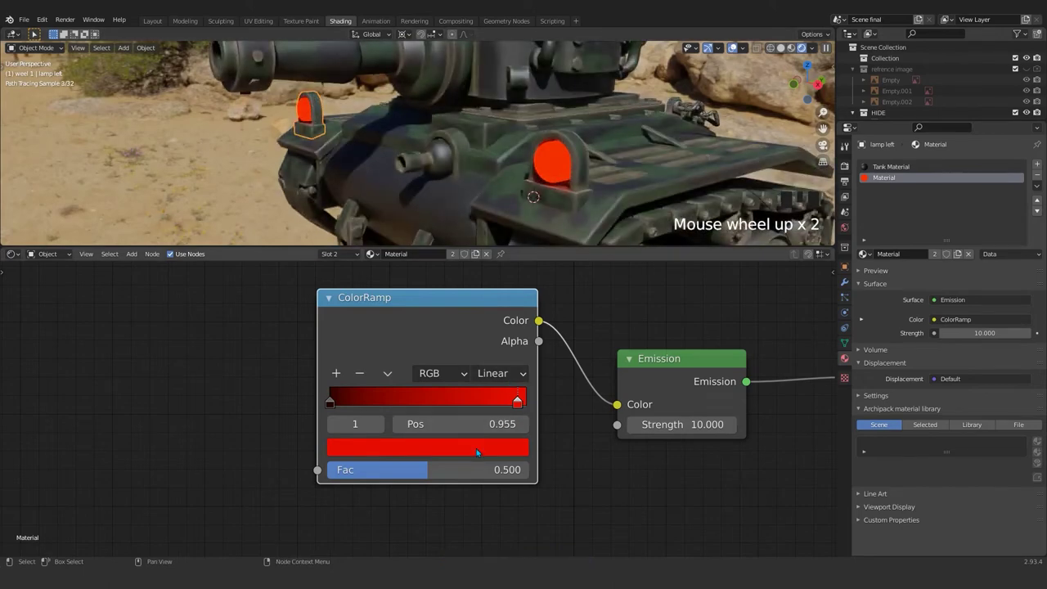
# Adjust the ramp colour's hue, set Emission Strength to 50, and move the right stop to 1.000
pyautogui.click(476, 448)
pyautogui.click(455, 447)
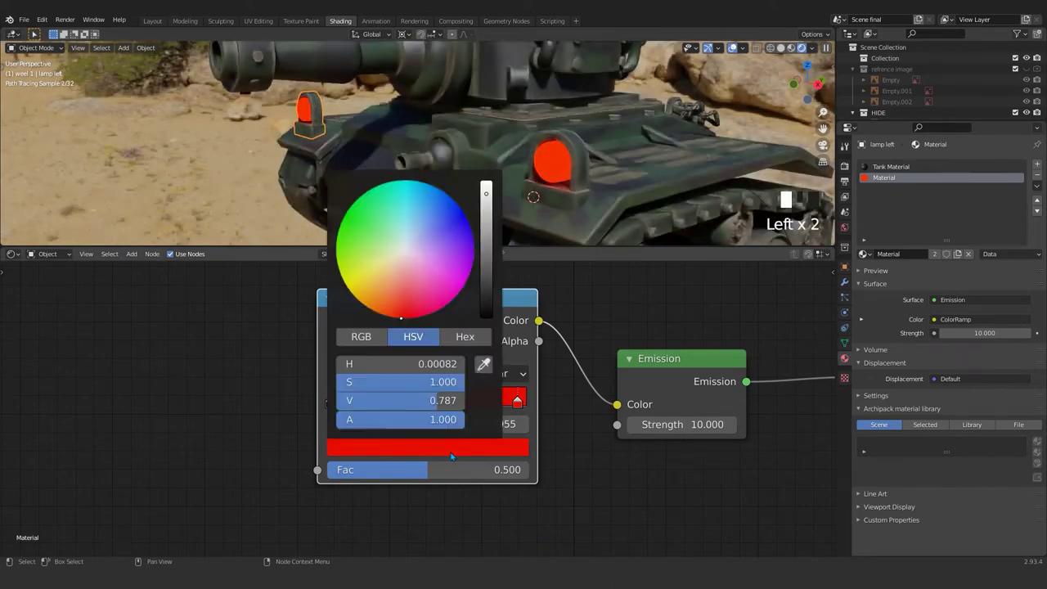
pyautogui.moveTo(441, 237)
pyautogui.mouseDown()
pyautogui.moveTo(436, 228)
pyautogui.moveTo(457, 205)
pyautogui.moveTo(453, 264)
pyautogui.moveTo(394, 316)
pyautogui.moveTo(368, 309)
pyautogui.moveTo(344, 261)
pyautogui.moveTo(390, 215)
pyautogui.moveTo(343, 269)
pyautogui.moveTo(340, 260)
pyautogui.moveTo(352, 278)
pyautogui.moveTo(431, 214)
pyautogui.moveTo(456, 231)
pyautogui.moveTo(472, 245)
pyautogui.moveTo(441, 296)
pyautogui.moveTo(392, 309)
pyautogui.moveTo(404, 306)
pyautogui.mouseUp()
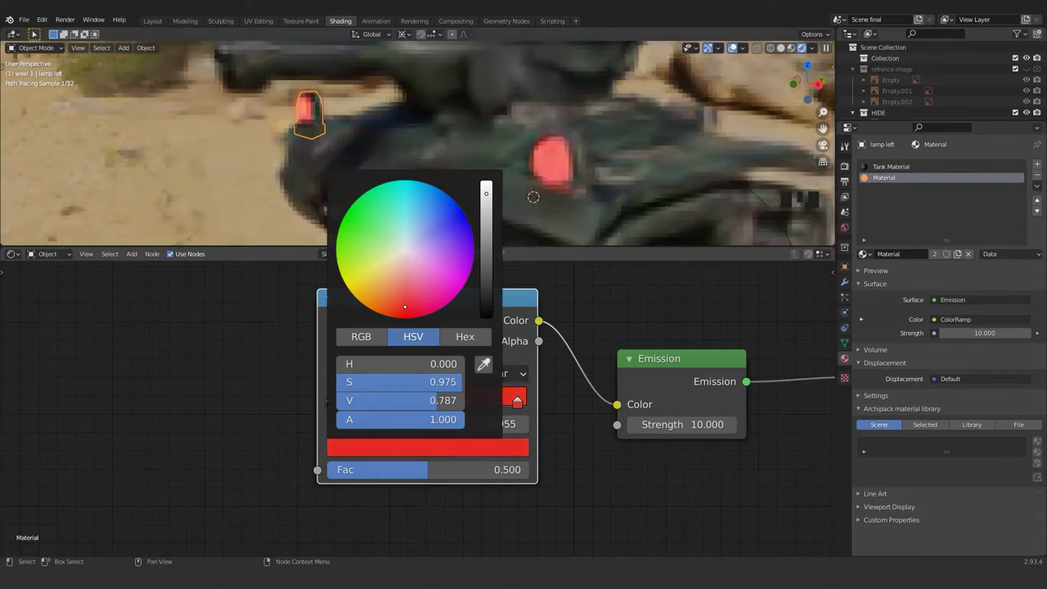
pyautogui.click(678, 425)
pyautogui.write('50')
pyautogui.press('Return')
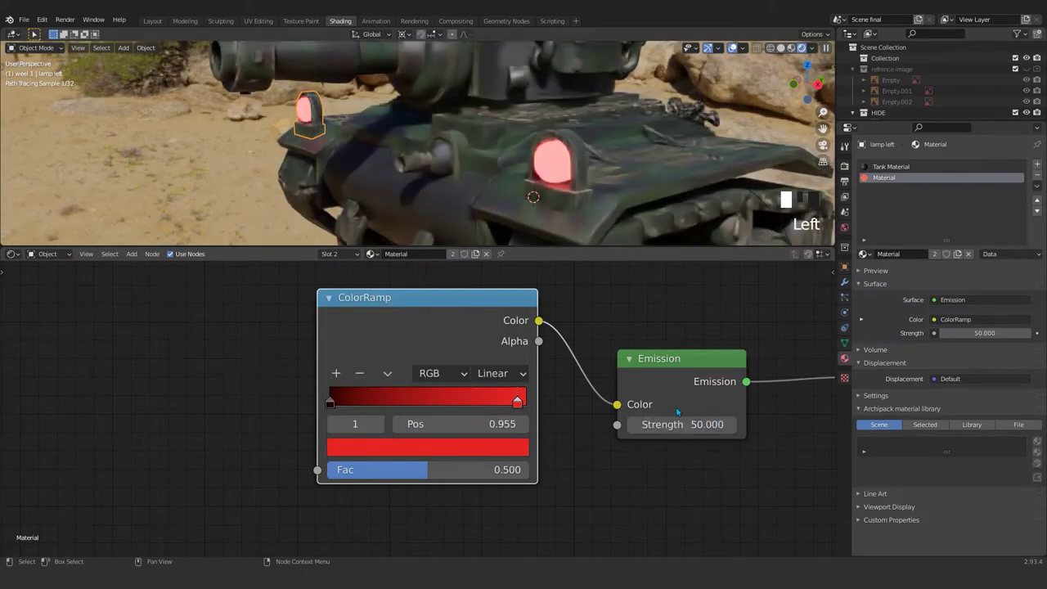
pyautogui.scroll(-2, 496, 162)
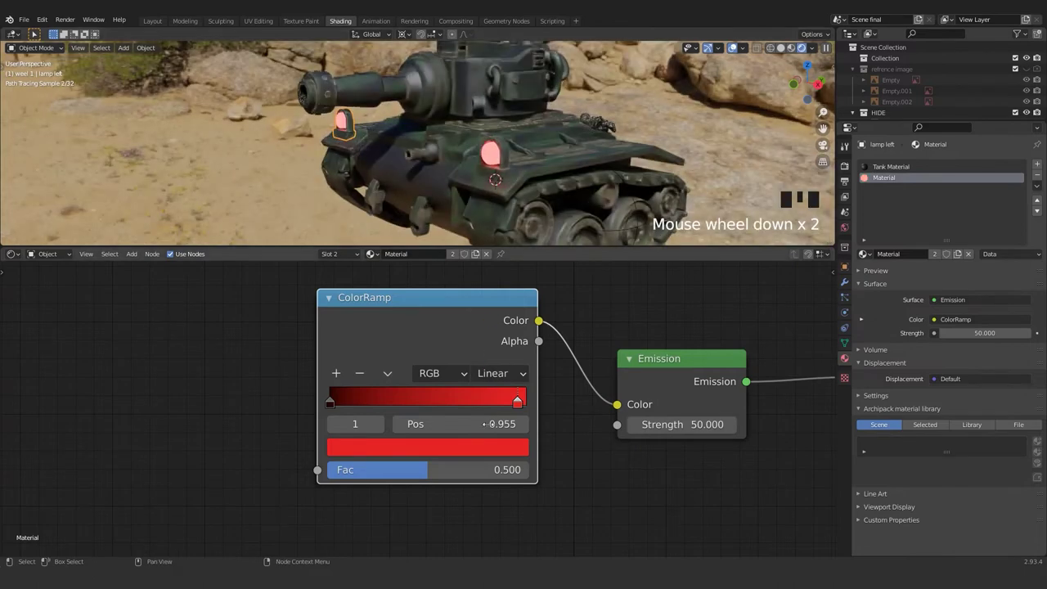
pyautogui.scroll(-2, 493, 172)
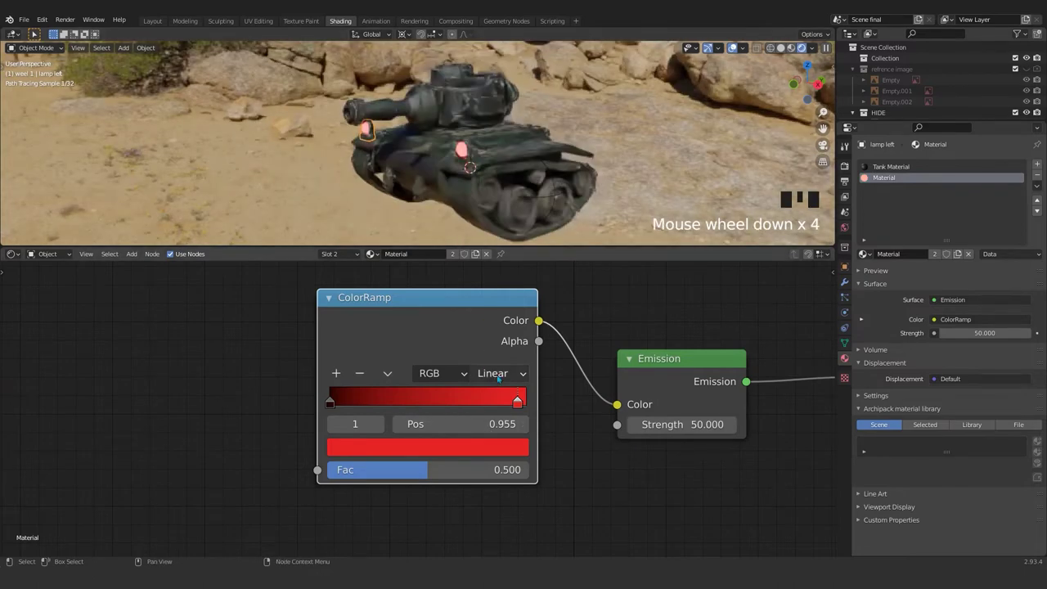
pyautogui.moveTo(517, 402); pyautogui.dragTo(536, 407)
pyautogui.click(482, 445)
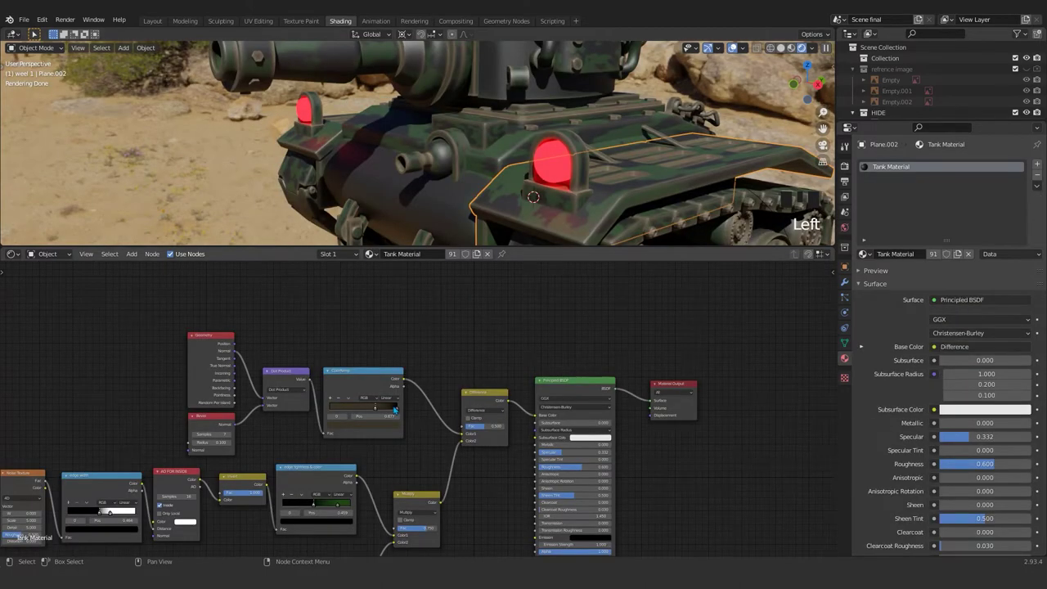
# Box-select the tank material's Principled BSDF and Material Output nodes
pyautogui.scroll(-3, 395, 409)
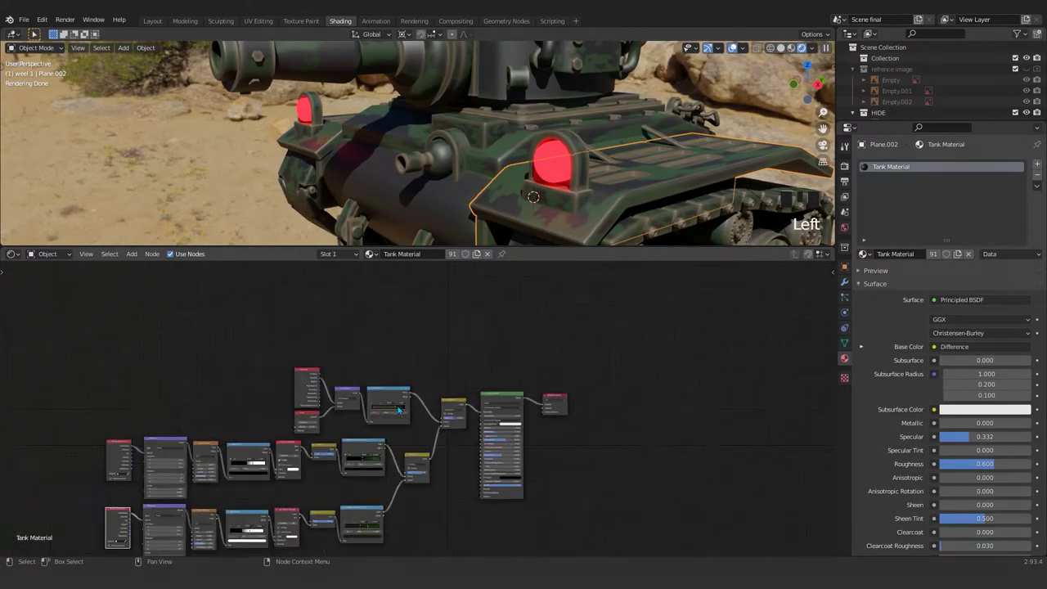
pyautogui.scroll(6, 438, 411)
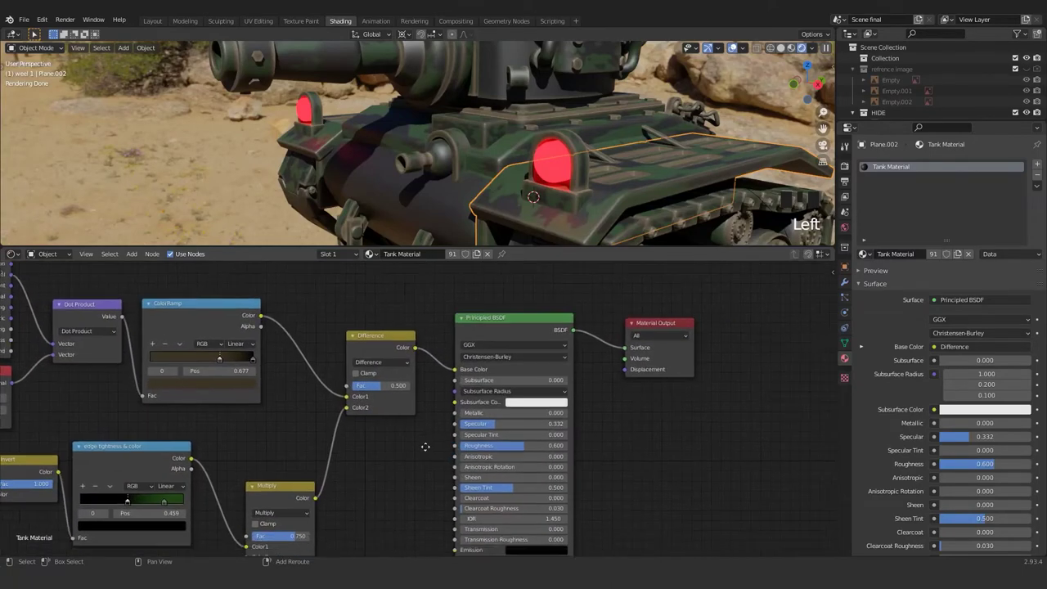
pyautogui.moveTo(440, 456); pyautogui.dragTo(350, 411, button='middle')
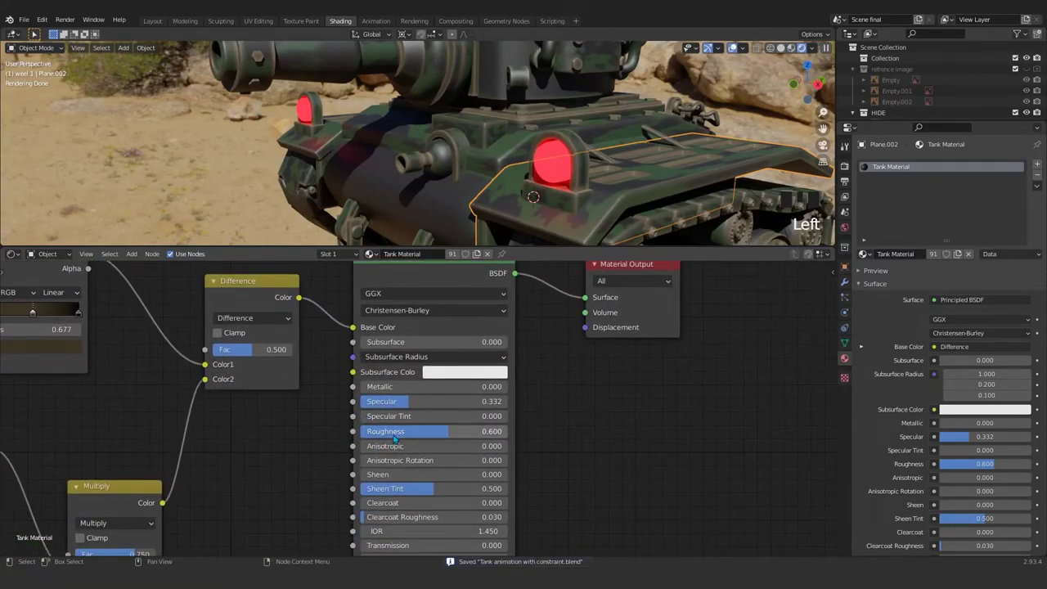
pyautogui.scroll(-2, 401, 438)
pyautogui.scroll(1, 400, 442)
pyautogui.scroll(-1, 401, 442)
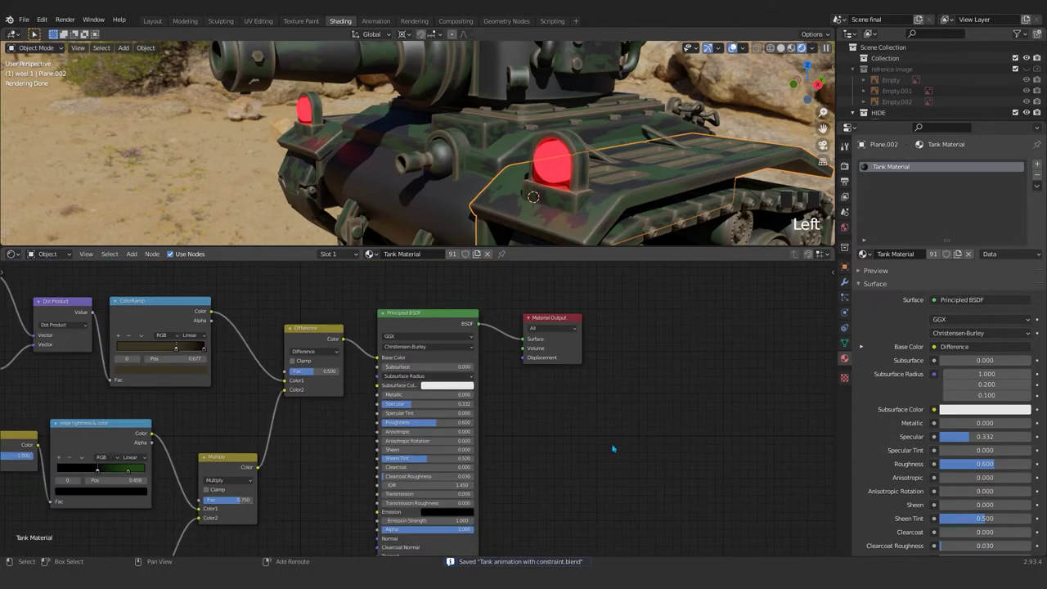
pyautogui.moveTo(603, 432); pyautogui.dragTo(765, 309)
# Recentre the node and 3D views, then save as Tank animation with constraint.blend
pyautogui.scroll(-1, 645, 344)
pyautogui.moveTo(645, 343); pyautogui.dragTo(395, 350, button='middle')
pyautogui.scroll(3, 532, 163)
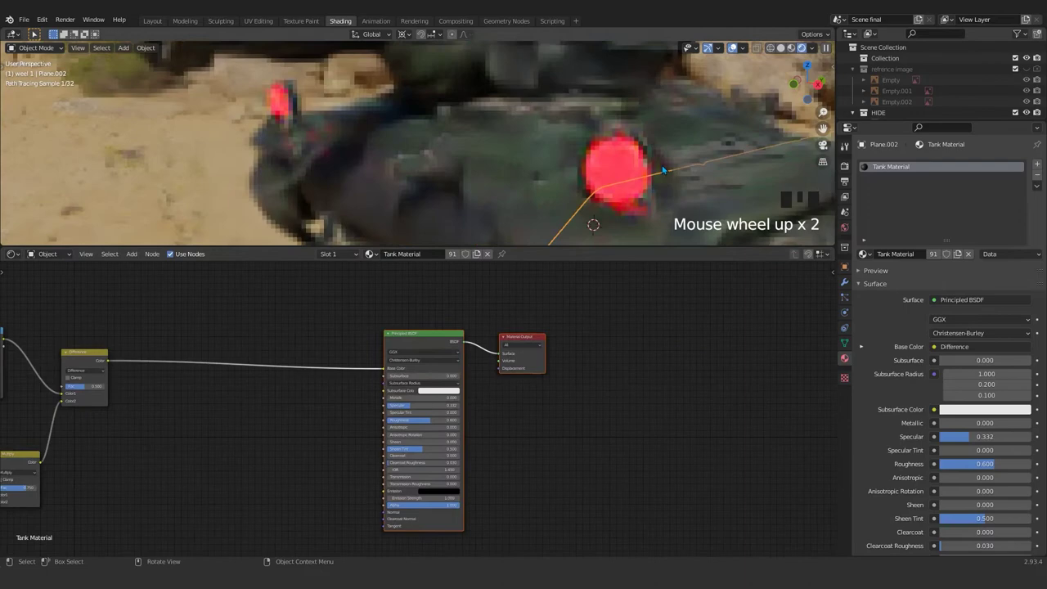
pyautogui.keyDown('shift'); pyautogui.moveTo(507, 155); pyautogui.dragTo(615, 169, button='middle'); pyautogui.keyUp('shift')
pyautogui.scroll(-2, 615, 169)
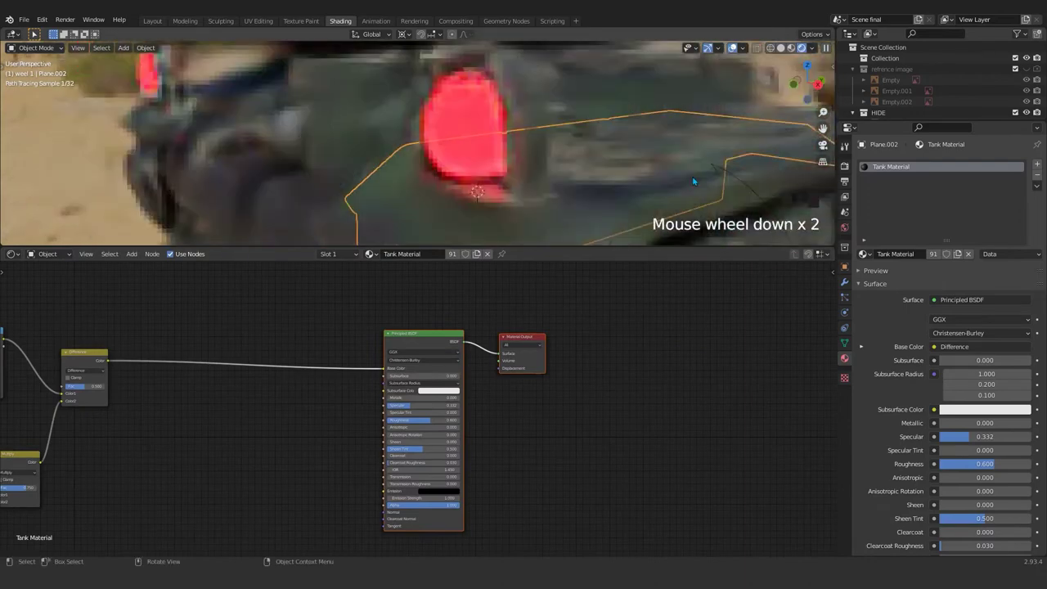
pyautogui.hotkey('ctrl', 's')
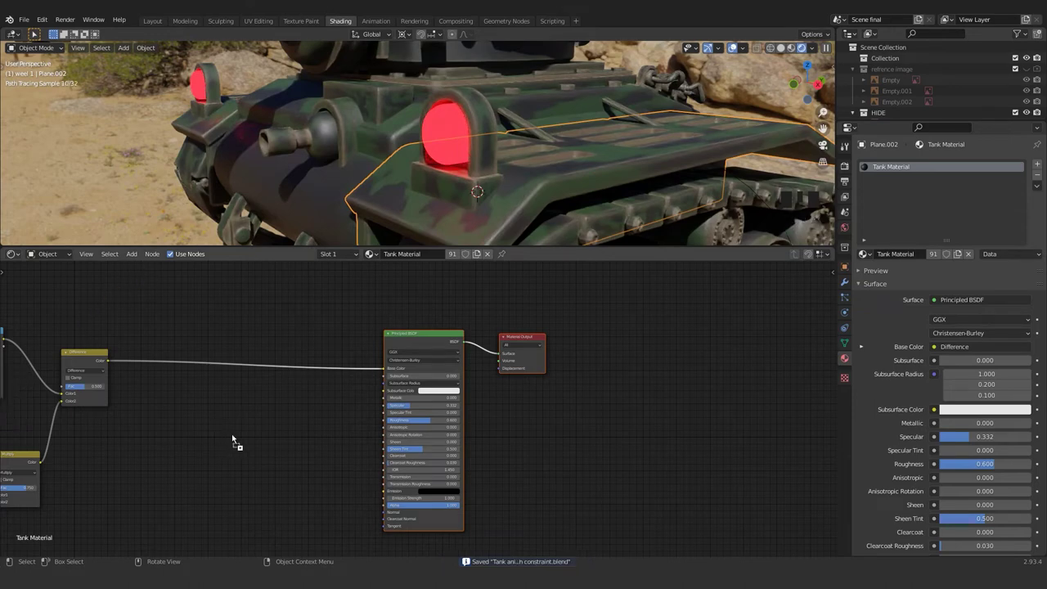
pyautogui.scroll(5, 258, 424)
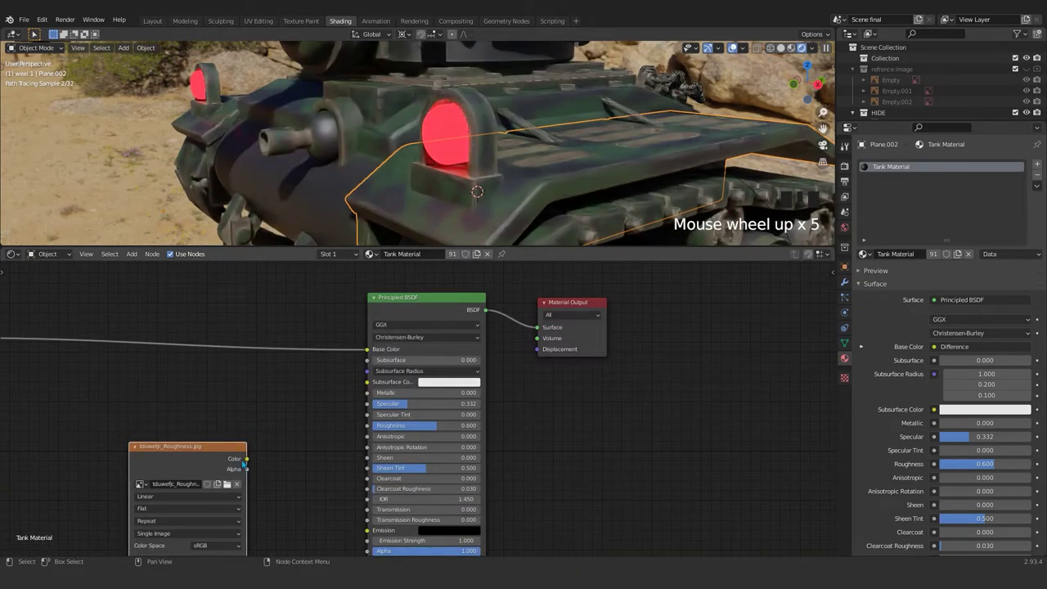
# Connect the tduwefjc_Roughness.jpg image node's Color output to the Principled BSDF Roughness
pyautogui.moveTo(244, 463); pyautogui.dragTo(221, 417)
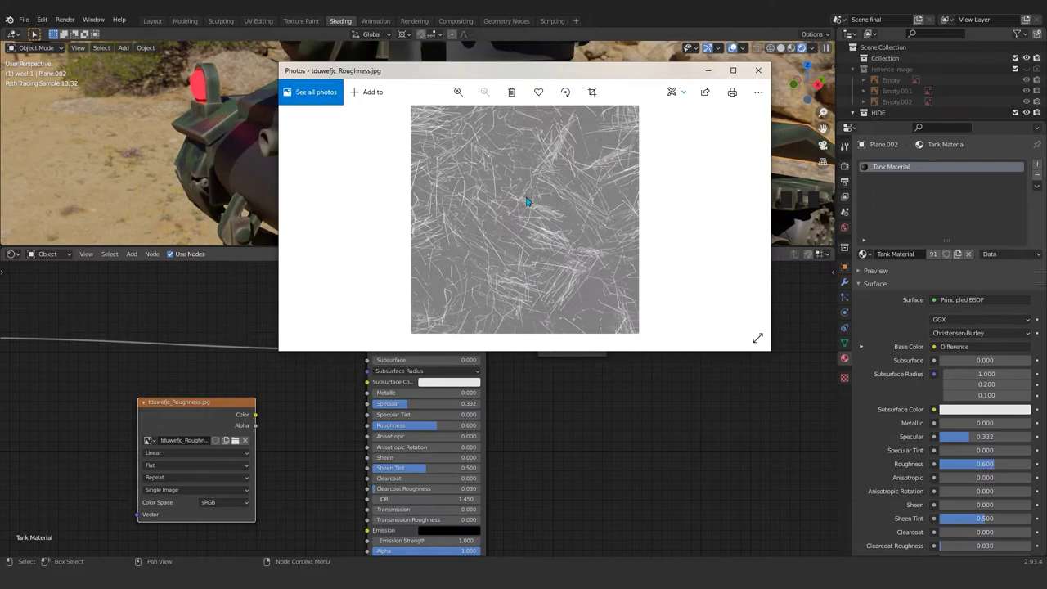
pyautogui.click(758, 70)
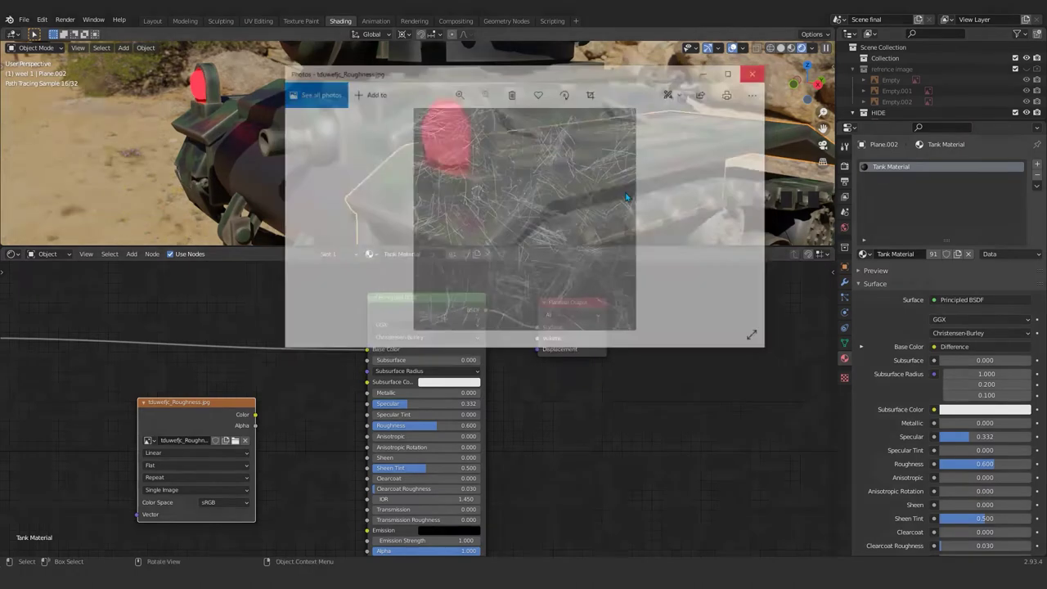
pyautogui.moveTo(255, 414); pyautogui.dragTo(367, 425)
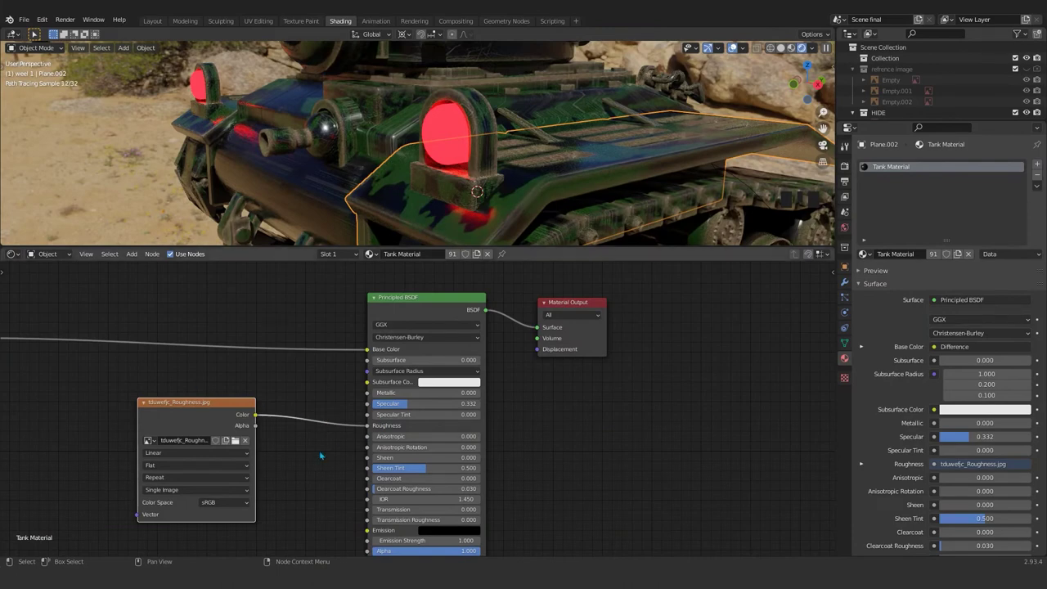
# Add a ColorRamp node via search and drop it onto the roughness image's Roughness link
pyautogui.hotkey('shift', 'a')
pyautogui.write('ra')
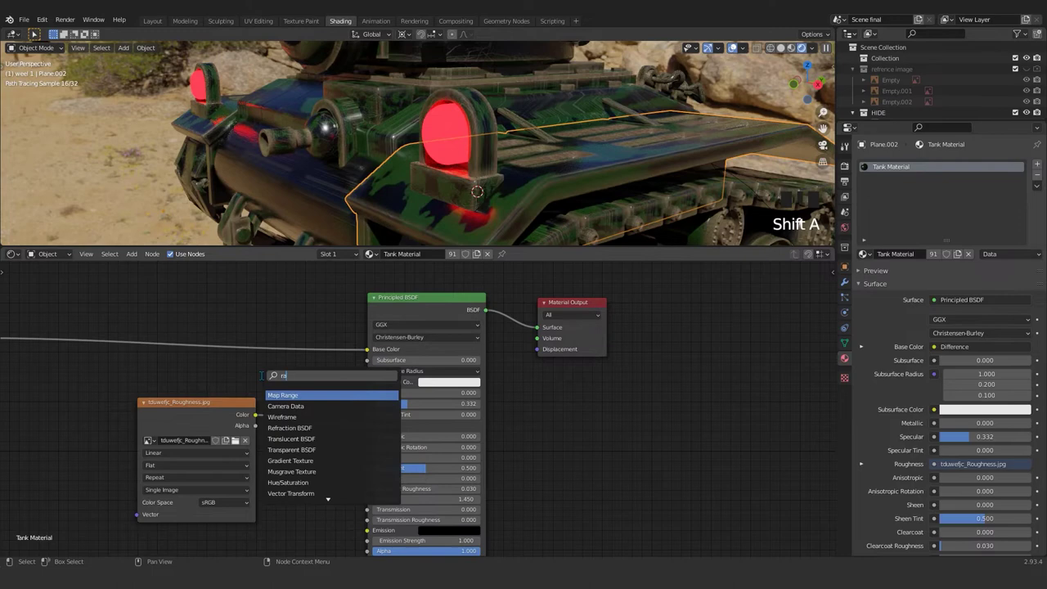
pyautogui.write('mp')
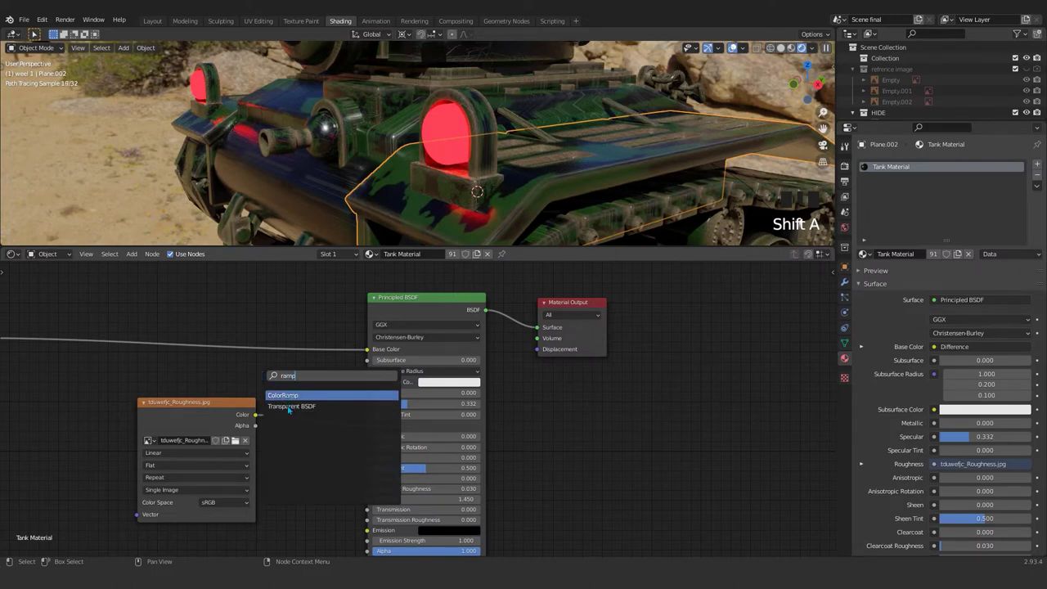
pyautogui.press('Return')
pyautogui.click(327, 417)
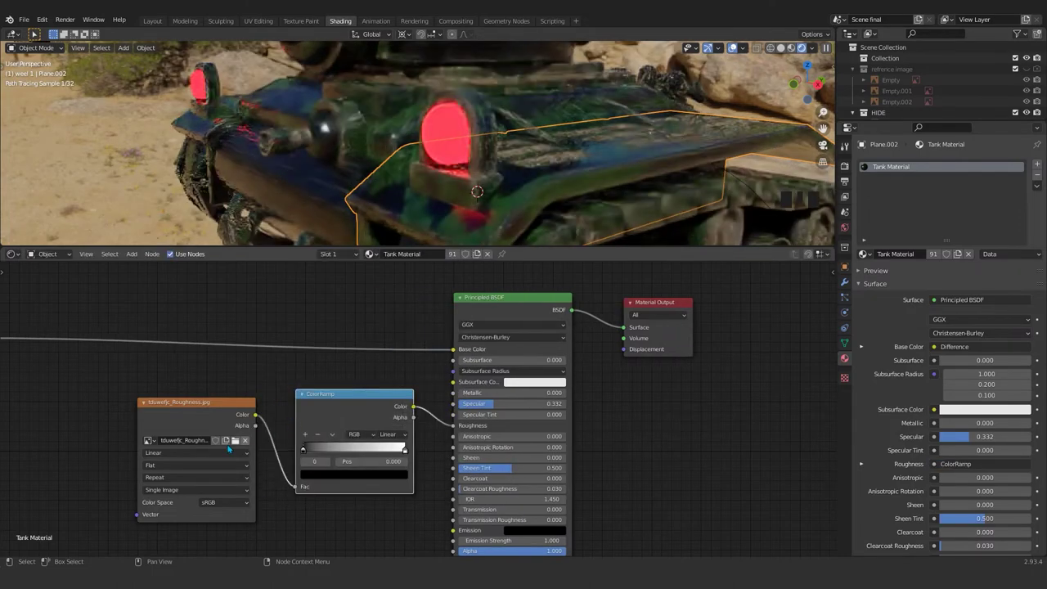
pyautogui.scroll(3, 175, 408)
pyautogui.click(180, 410)
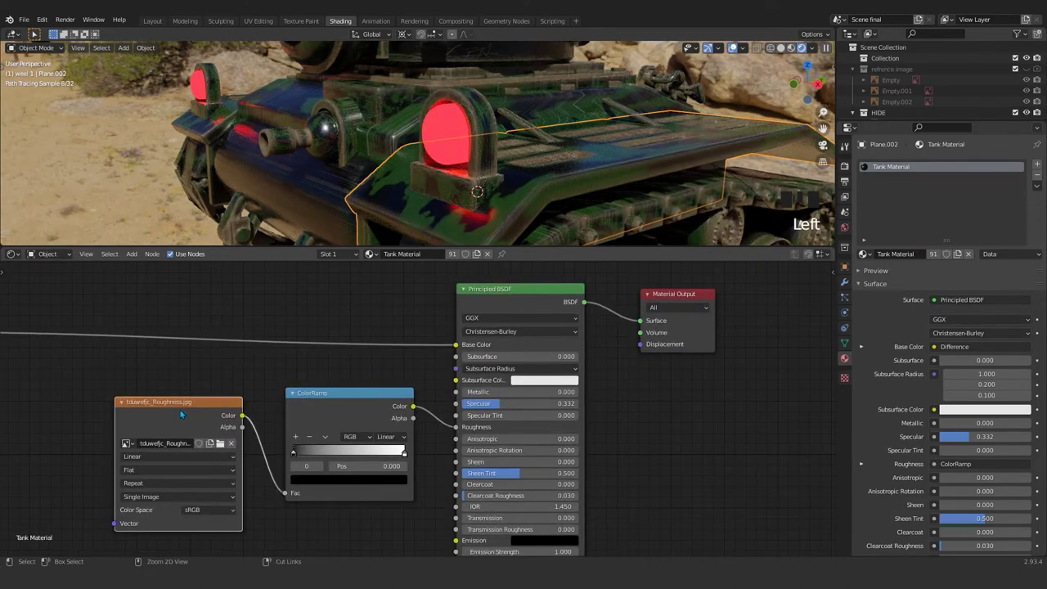
pyautogui.scroll(-7, 180, 410)
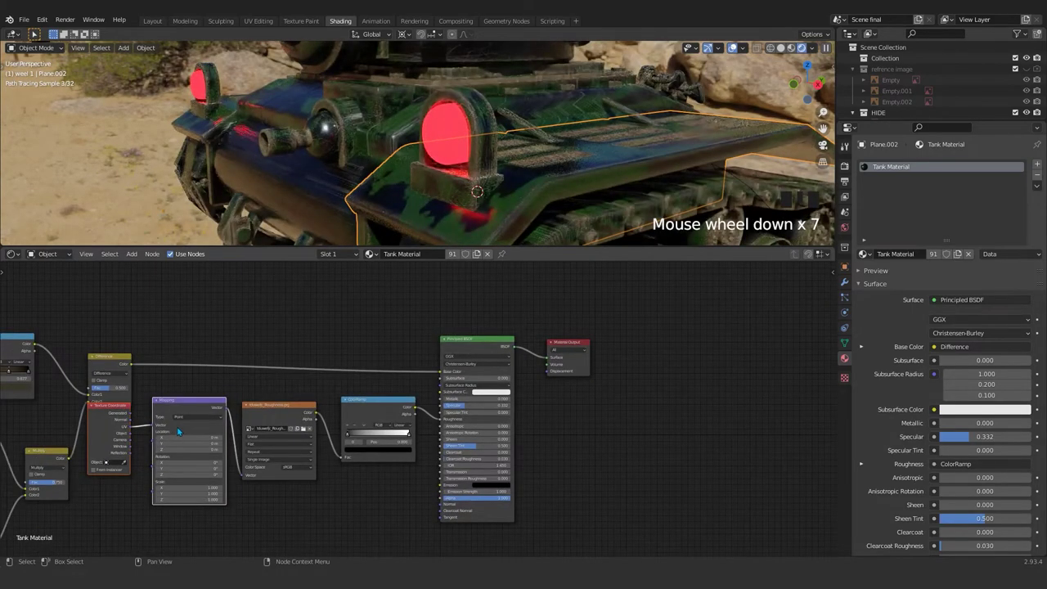
# Place the Mapping and Texture Coordinate nodes below the image and link Texture Coordinate Object to Mapping Vector
pyautogui.press('g')
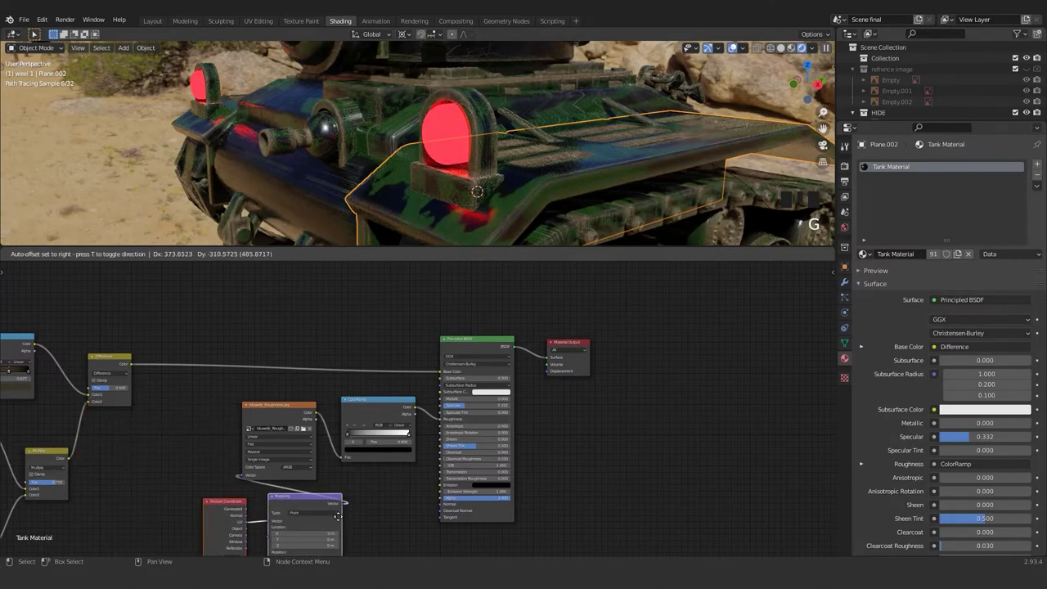
pyautogui.click(369, 507)
pyautogui.scroll(2, 364, 505)
pyautogui.keyDown('shift'); pyautogui.moveTo(364, 505); pyautogui.dragTo(298, 438, button='middle'); pyautogui.keyUp('shift')
pyautogui.scroll(1, 298, 438)
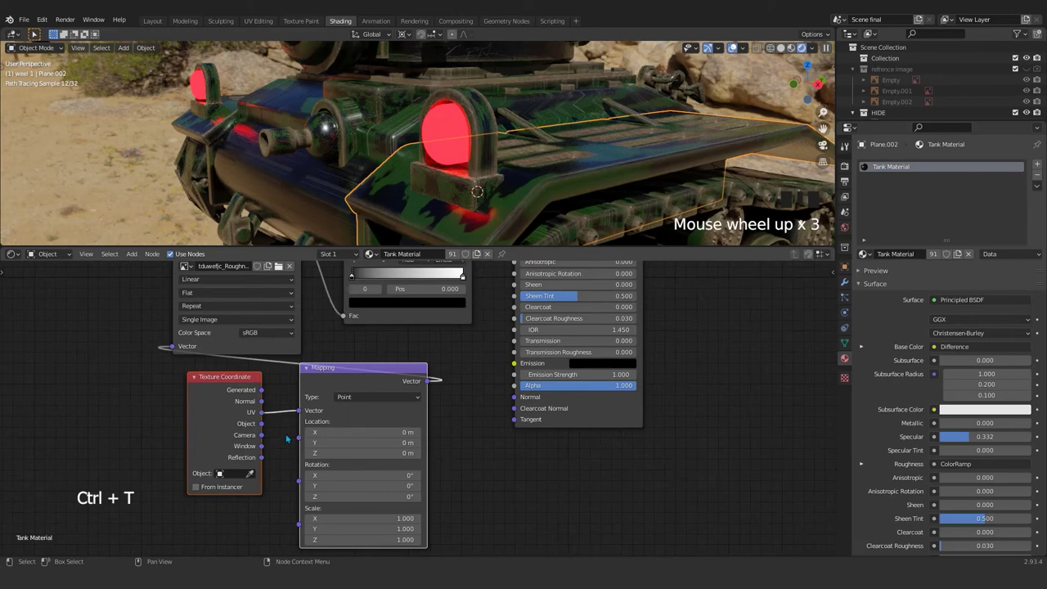
pyautogui.scroll(3, 287, 439)
pyautogui.scroll(-4, 287, 439)
pyautogui.scroll(3, 208, 399)
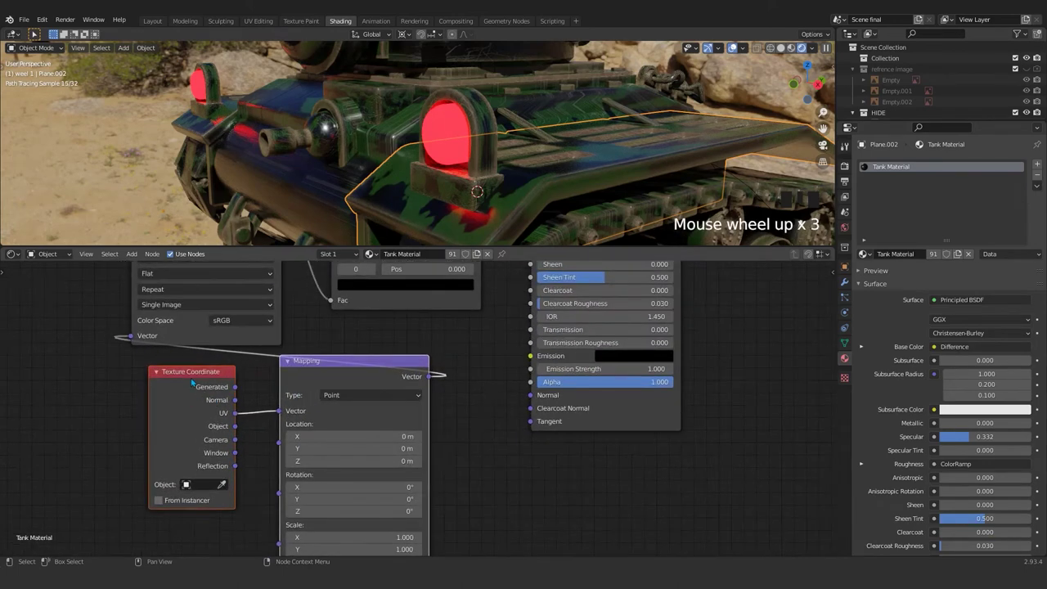
pyautogui.click(195, 378)
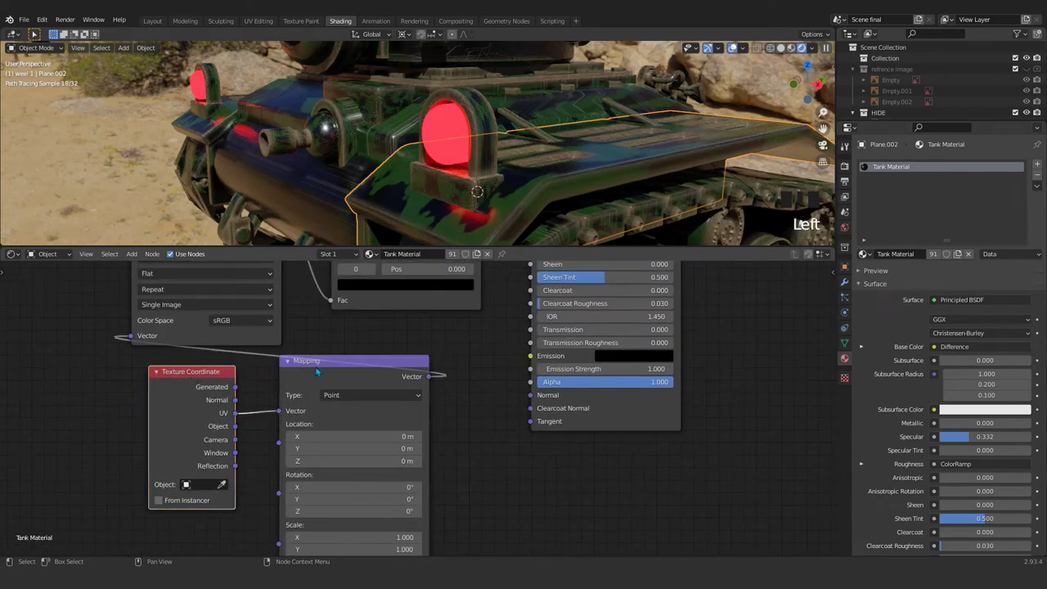
pyautogui.moveTo(234, 426); pyautogui.dragTo(280, 415)
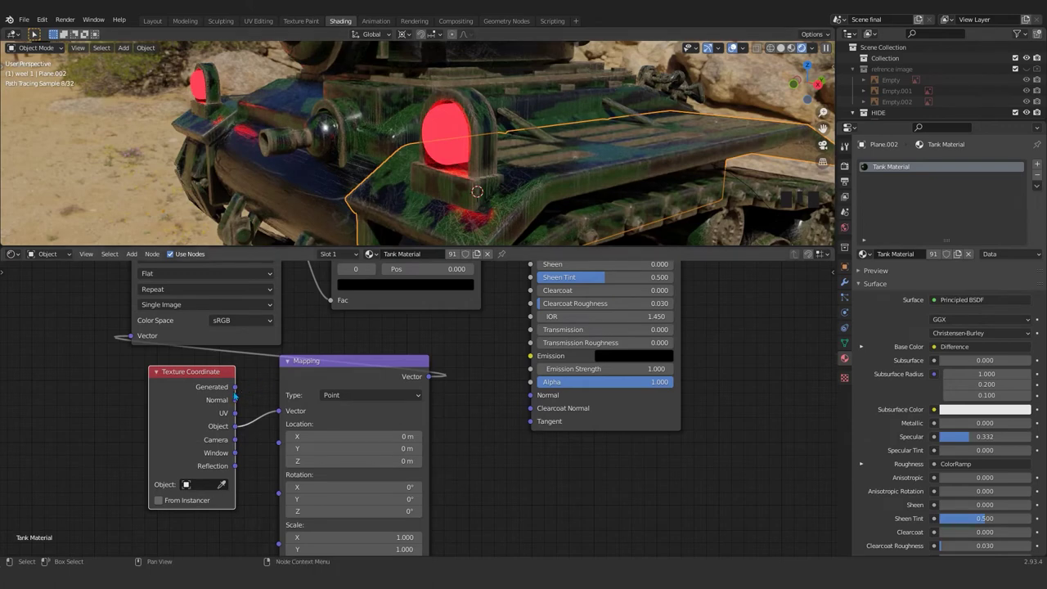
# Connect Texture Coordinate's Generated output to the Mapping Vector input and inspect the tank
pyautogui.moveTo(235, 393); pyautogui.dragTo(281, 412)
pyautogui.keyDown('shift'); pyautogui.moveTo(322, 283); pyautogui.dragTo(309, 390, button='middle'); pyautogui.keyUp('shift')
pyautogui.scroll(2, 309, 390)
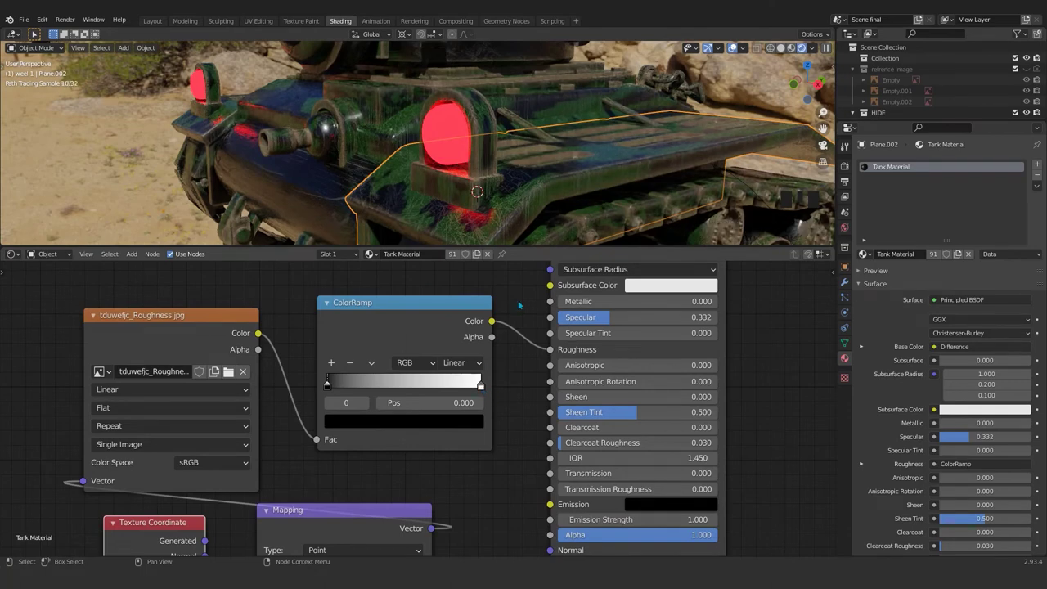
pyautogui.moveTo(572, 205); pyautogui.dragTo(604, 215, button='middle')
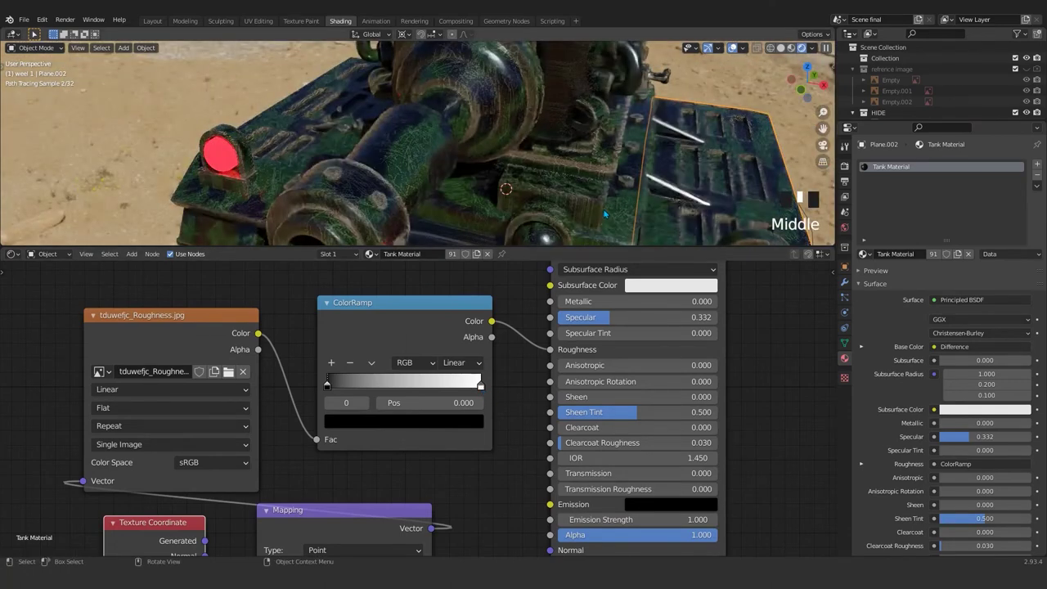
pyautogui.scroll(-4, 595, 198)
pyautogui.scroll(2, 546, 198)
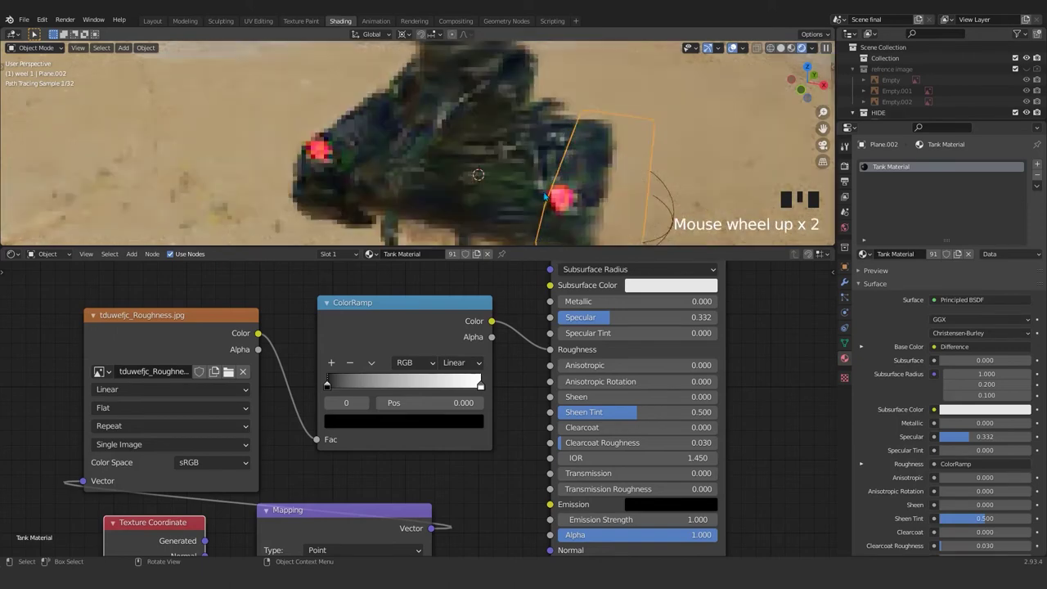
pyautogui.moveTo(546, 197); pyautogui.dragTo(527, 196, button='middle')
pyautogui.scroll(2, 517, 195)
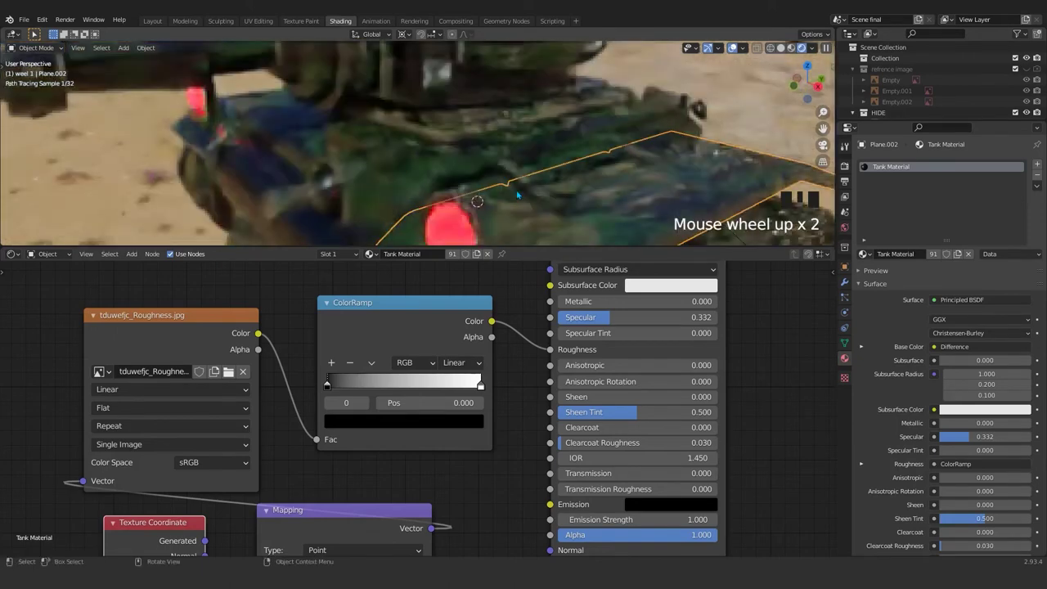
# Slide the ColorRamp's white stop left to about 0.786, then select the black stop
pyautogui.moveTo(480, 384); pyautogui.dragTo(451, 386)
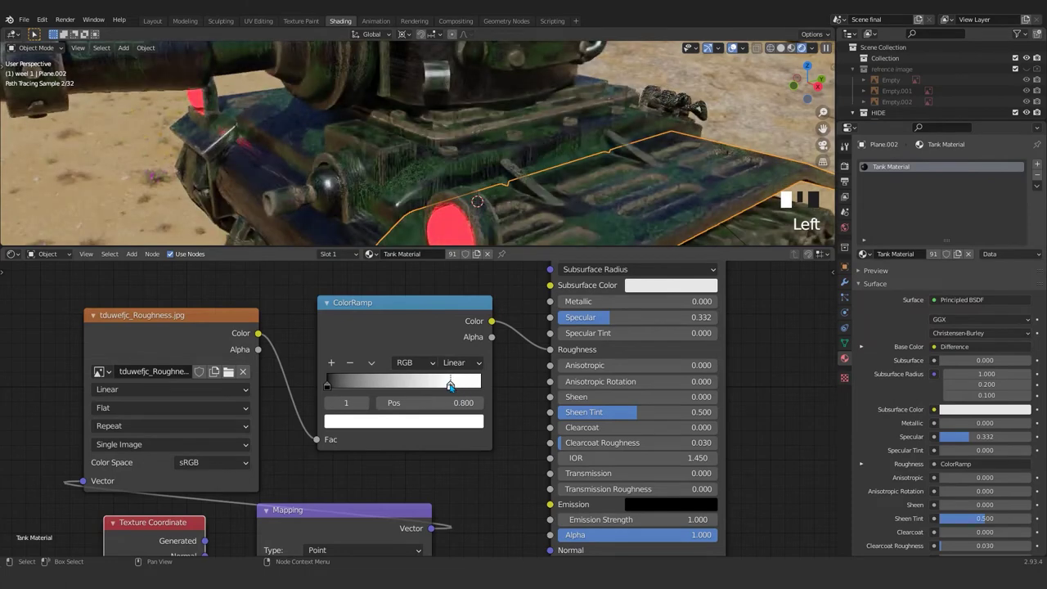
pyautogui.moveTo(439, 381)
pyautogui.mouseDown()
pyautogui.moveTo(430, 382)
pyautogui.moveTo(457, 389)
pyautogui.mouseUp()
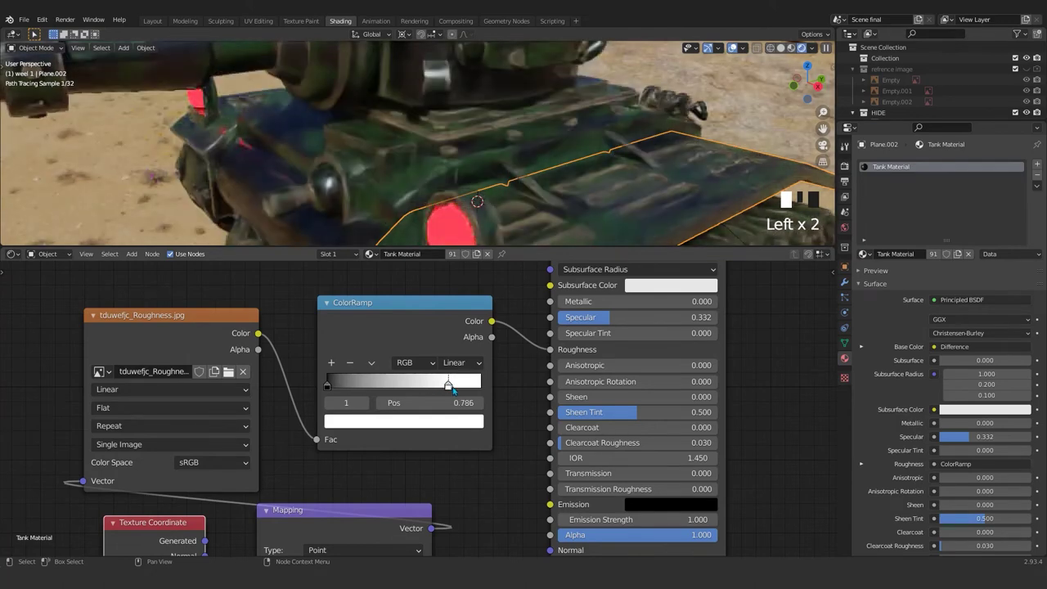
pyautogui.click(328, 389)
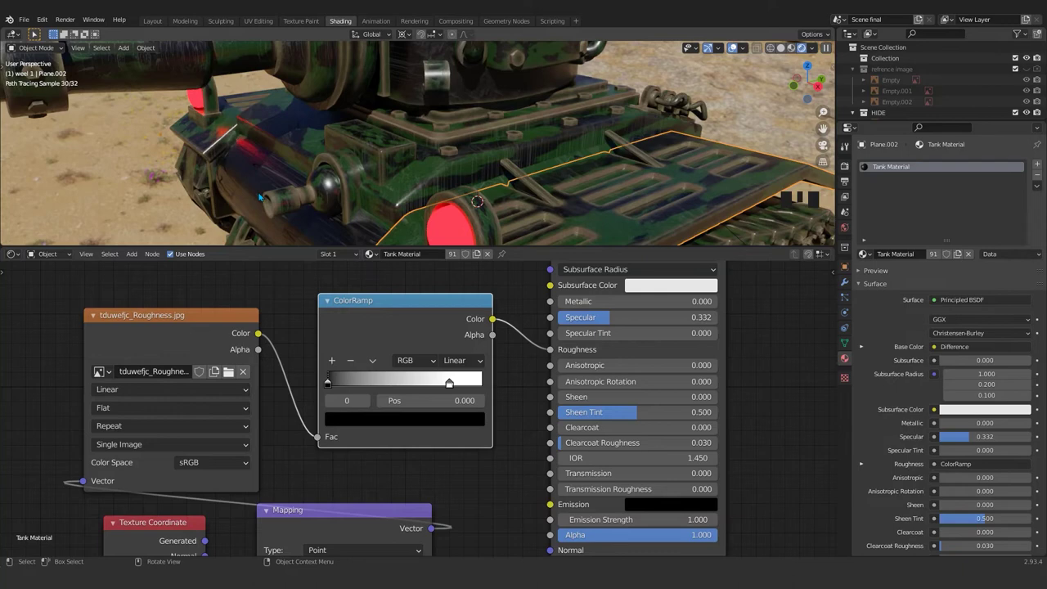
# Change the roughness Image Texture projection from Flat to Box and review the tank's reflections
pyautogui.click(127, 409)
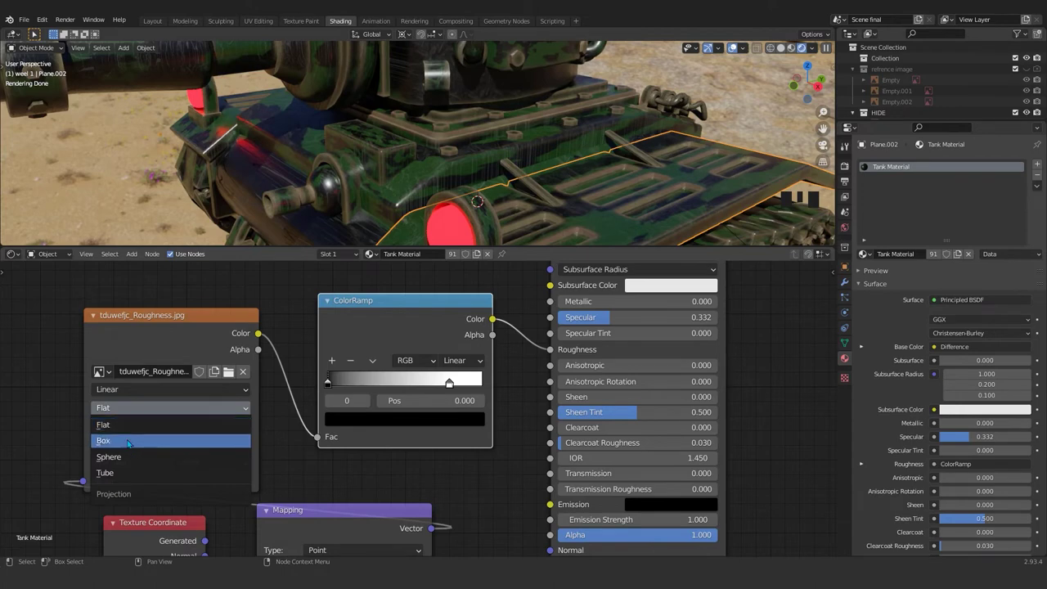
pyautogui.click(128, 442)
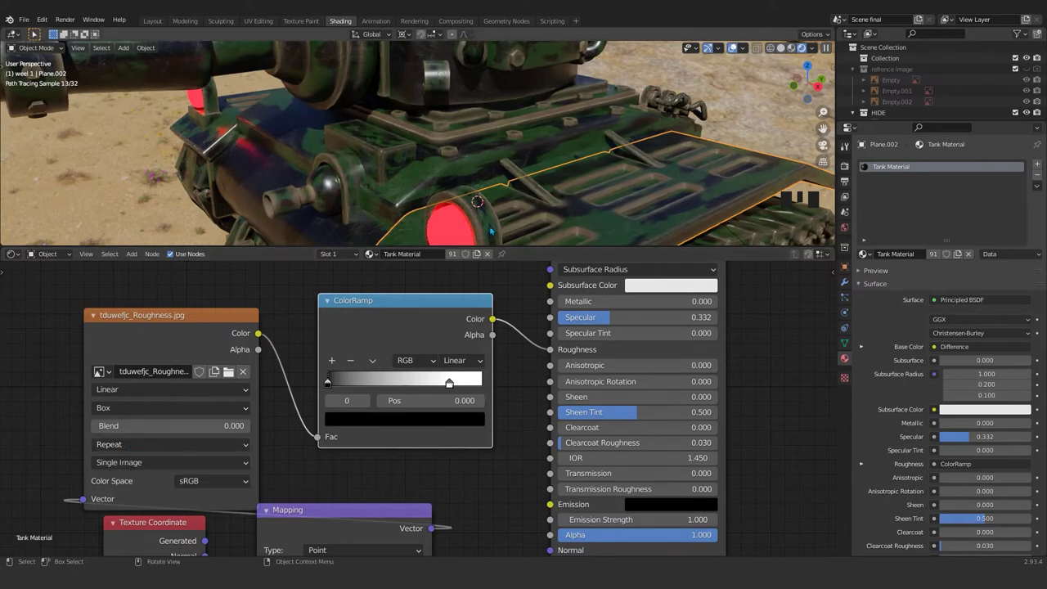
pyautogui.scroll(-9, 421, 409)
pyautogui.scroll(4, 421, 408)
pyautogui.scroll(-2, 563, 173)
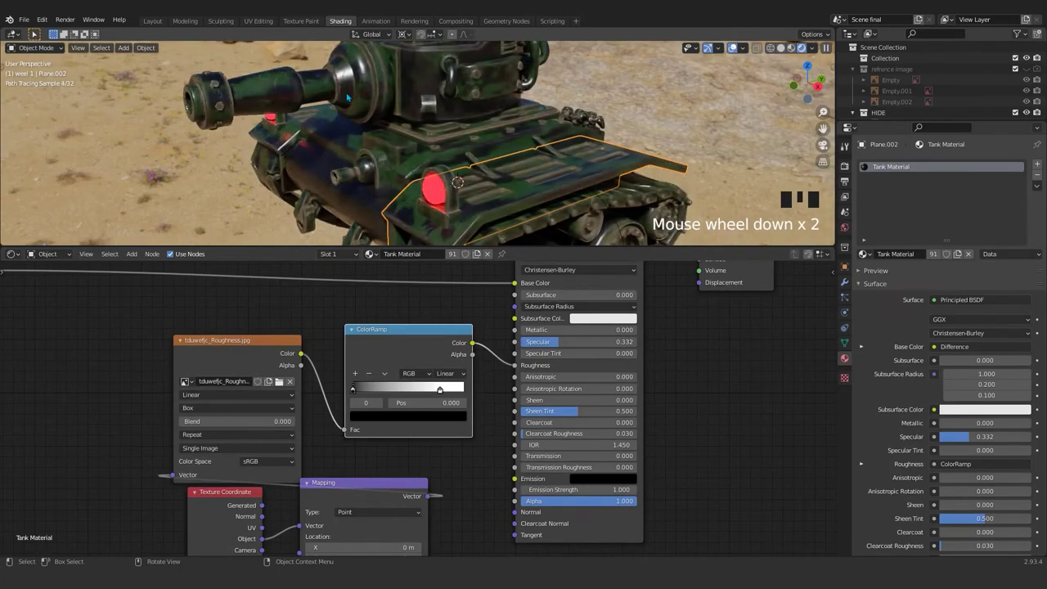
pyautogui.scroll(3, 347, 98)
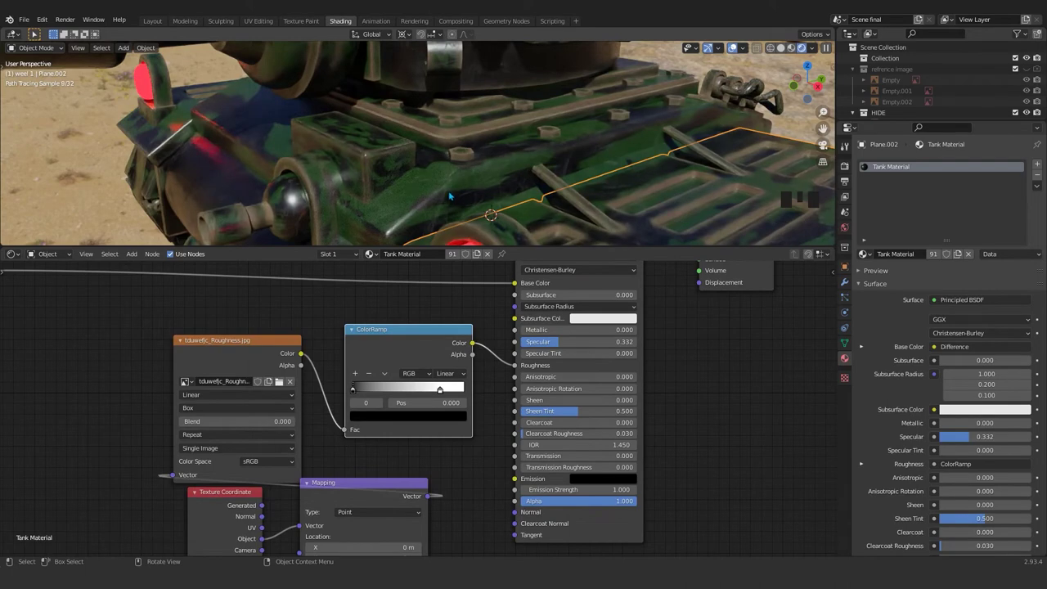
pyautogui.scroll(-5, 334, 513)
pyautogui.scroll(4, 334, 513)
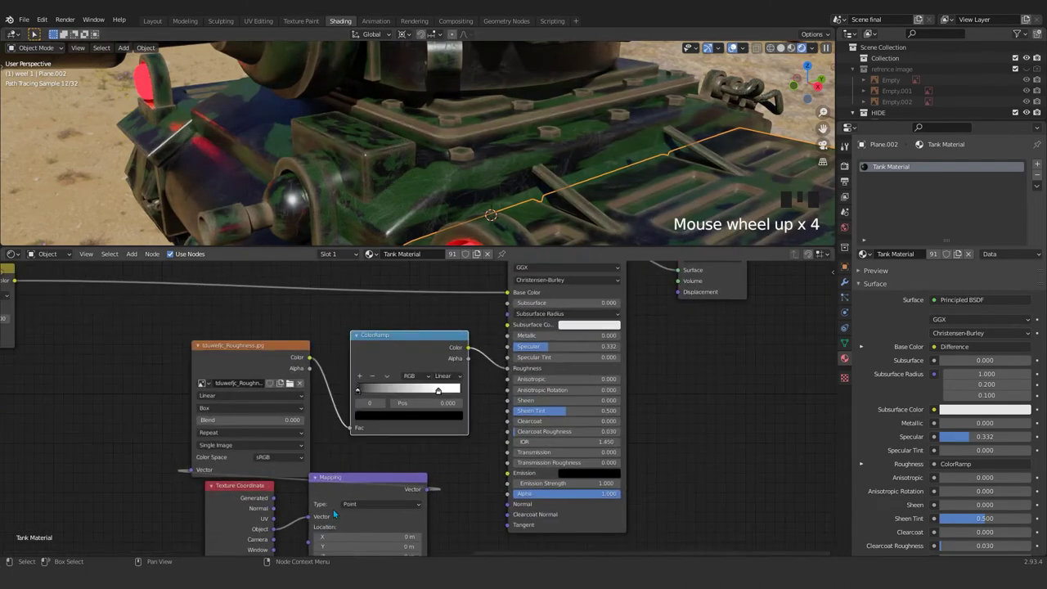
pyautogui.keyDown('shift'); pyautogui.moveTo(333, 513); pyautogui.dragTo(278, 360, button='middle'); pyautogui.keyUp('shift')
pyautogui.scroll(3, 319, 480)
pyautogui.keyDown('shift'); pyautogui.moveTo(318, 479); pyautogui.dragTo(340, 430, button='middle'); pyautogui.keyUp('shift')
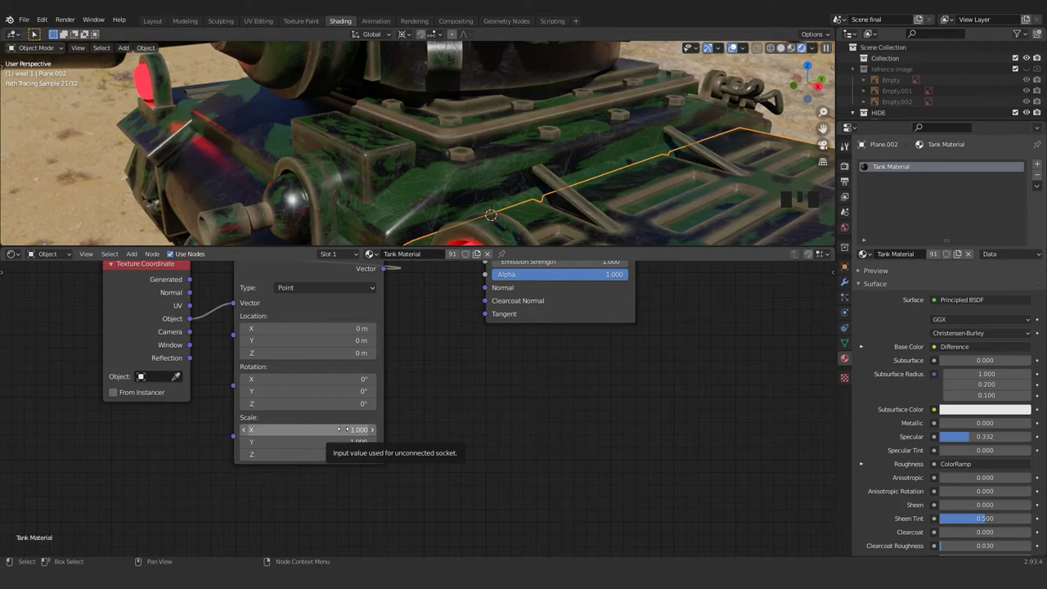
pyautogui.moveTo(341, 429); pyautogui.dragTo(342, 430)
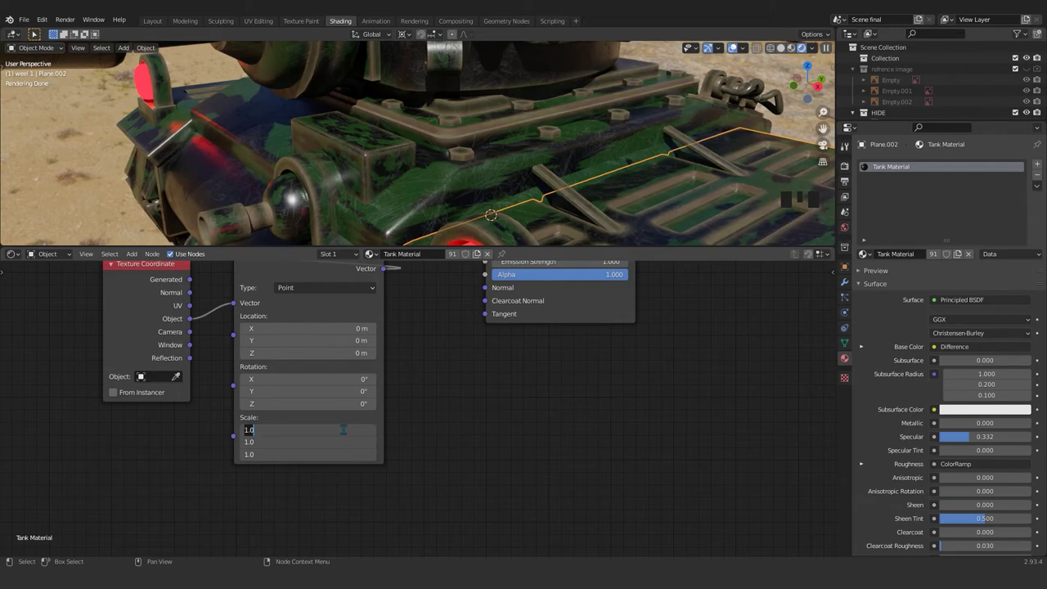
pyautogui.write('2')
pyautogui.press('Return')
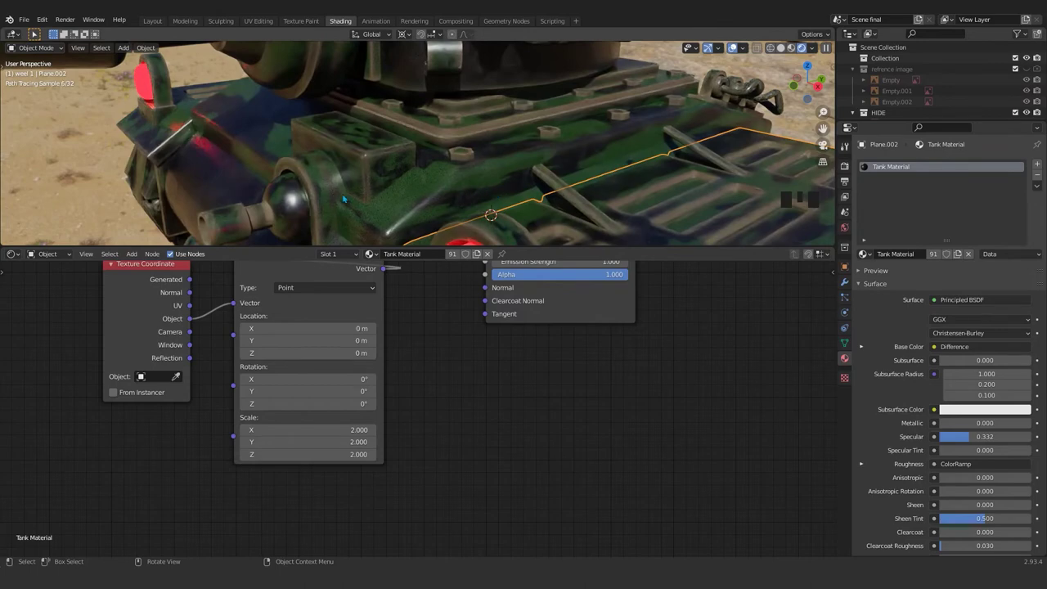
pyautogui.keyDown('ctrl'); pyautogui.moveTo(501, 201); pyautogui.dragTo(487, 164, button='middle'); pyautogui.keyUp('ctrl')
pyautogui.scroll(-1, 510, 159)
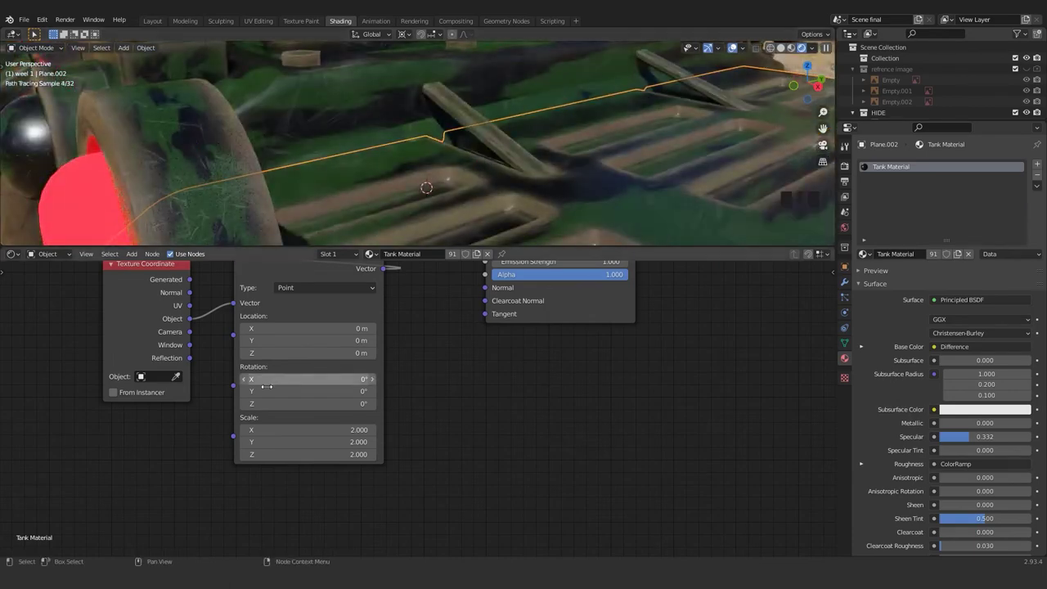
pyautogui.moveTo(344, 431)
pyautogui.mouseDown()
pyautogui.moveTo(344, 453)
pyautogui.moveTo(345, 432)
pyautogui.mouseUp()
pyautogui.write('5')
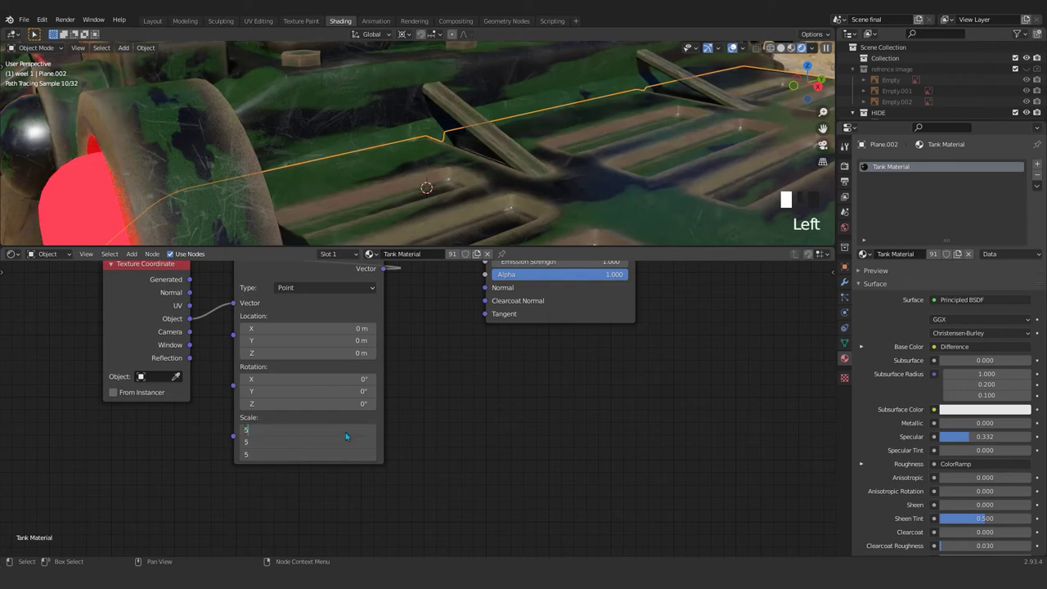
pyautogui.press('Return')
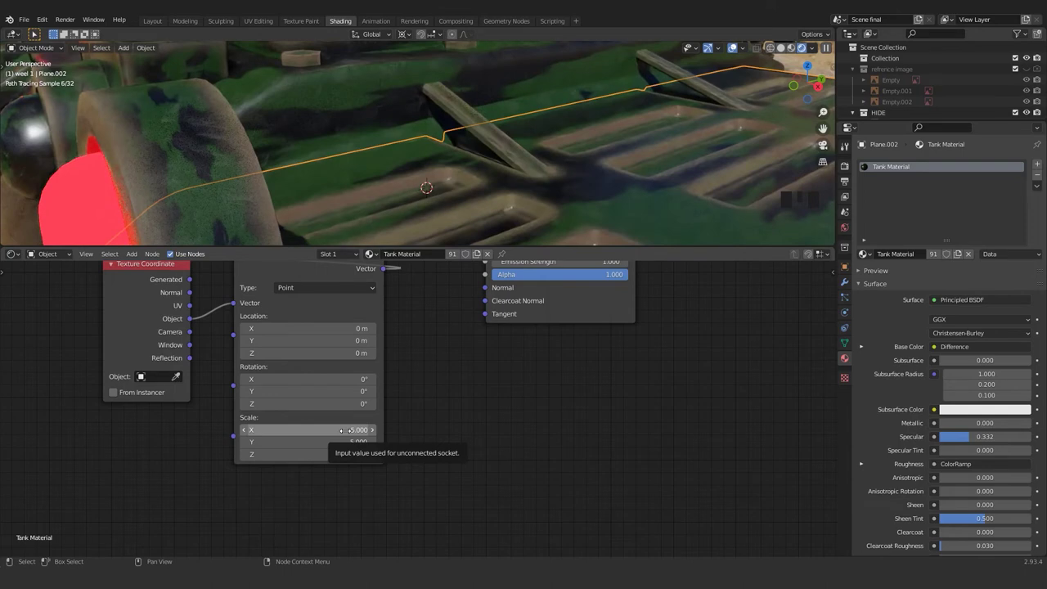
pyautogui.moveTo(338, 426)
pyautogui.mouseDown()
pyautogui.moveTo(338, 454)
pyautogui.moveTo(337, 431)
pyautogui.mouseUp()
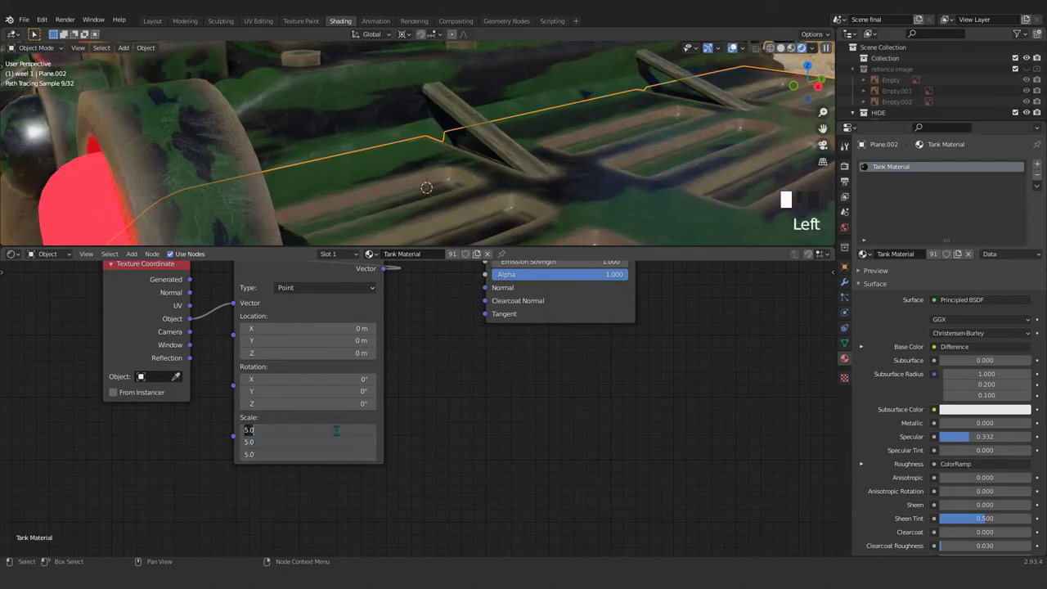
pyautogui.write('1')
pyautogui.press('Return')
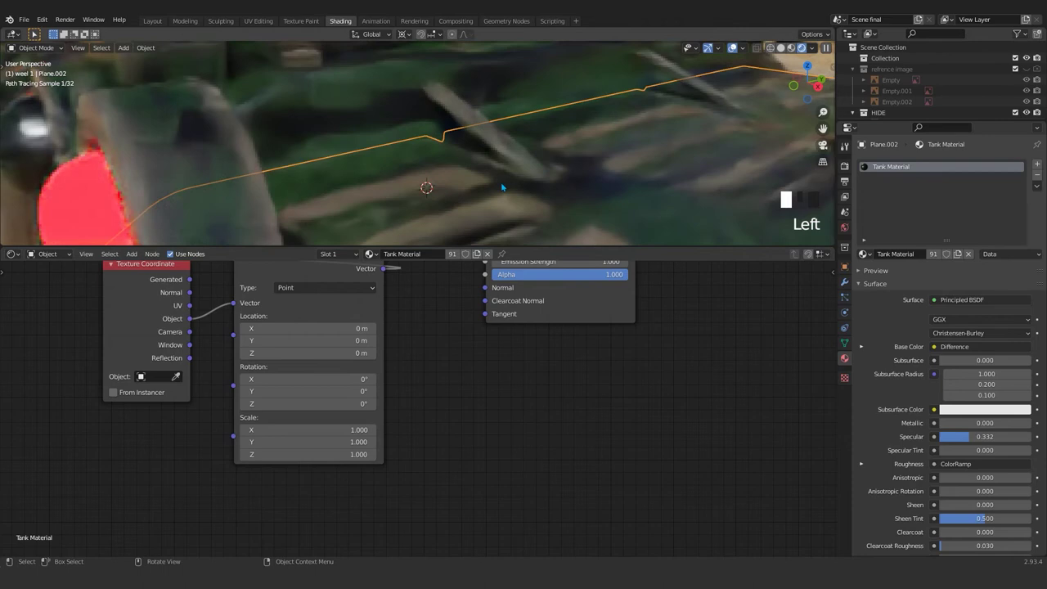
pyautogui.scroll(-3, 502, 153)
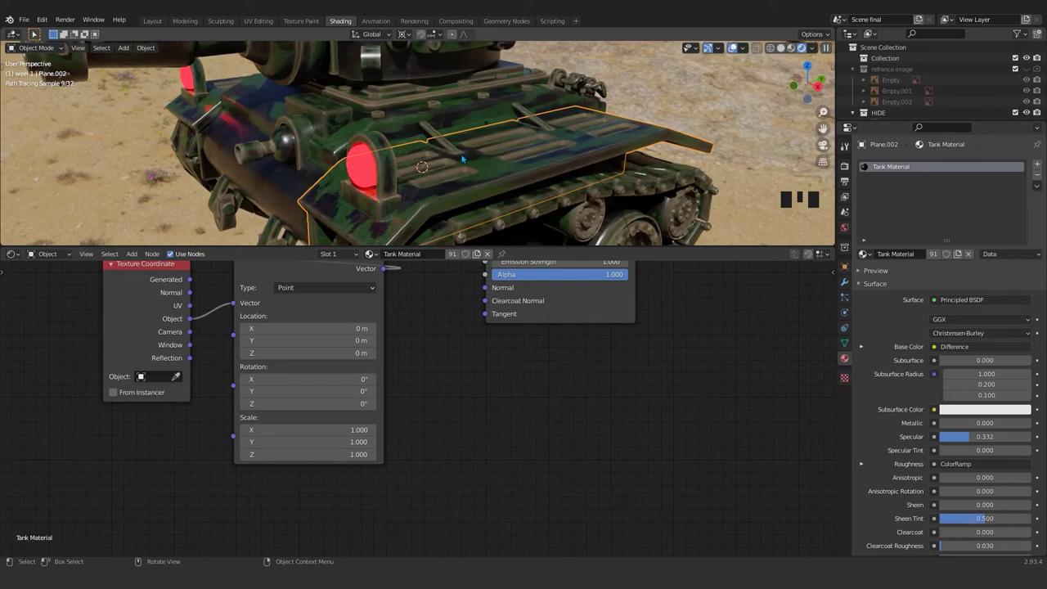
# Move the roughness ColorRamp's white stop right to position 0.864
pyautogui.keyDown('shift'); pyautogui.moveTo(425, 295); pyautogui.dragTo(394, 428, button='middle'); pyautogui.keyUp('shift')
pyautogui.scroll(4, 393, 428)
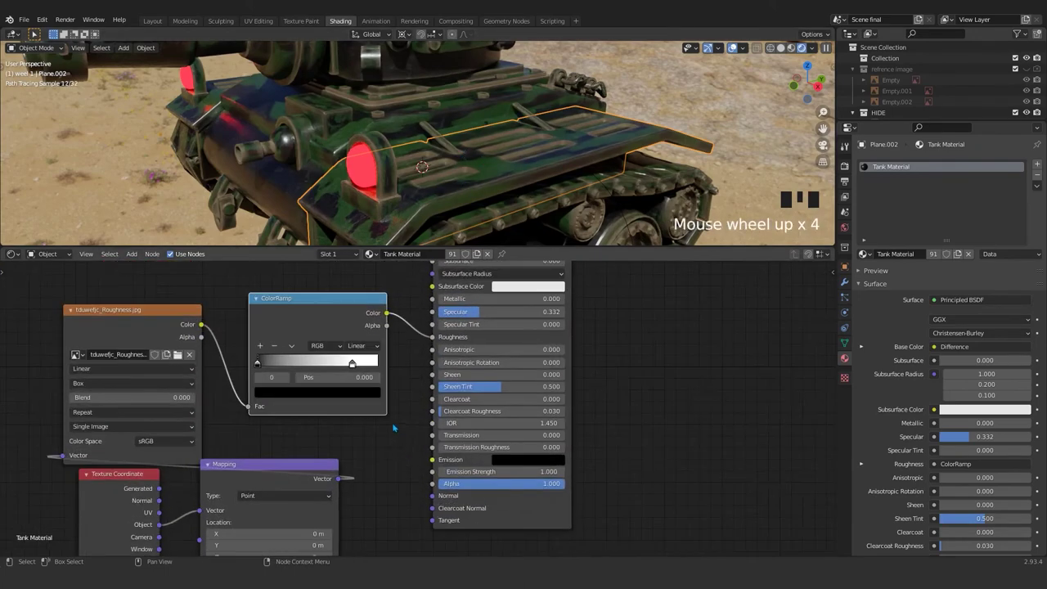
pyautogui.scroll(4, 393, 428)
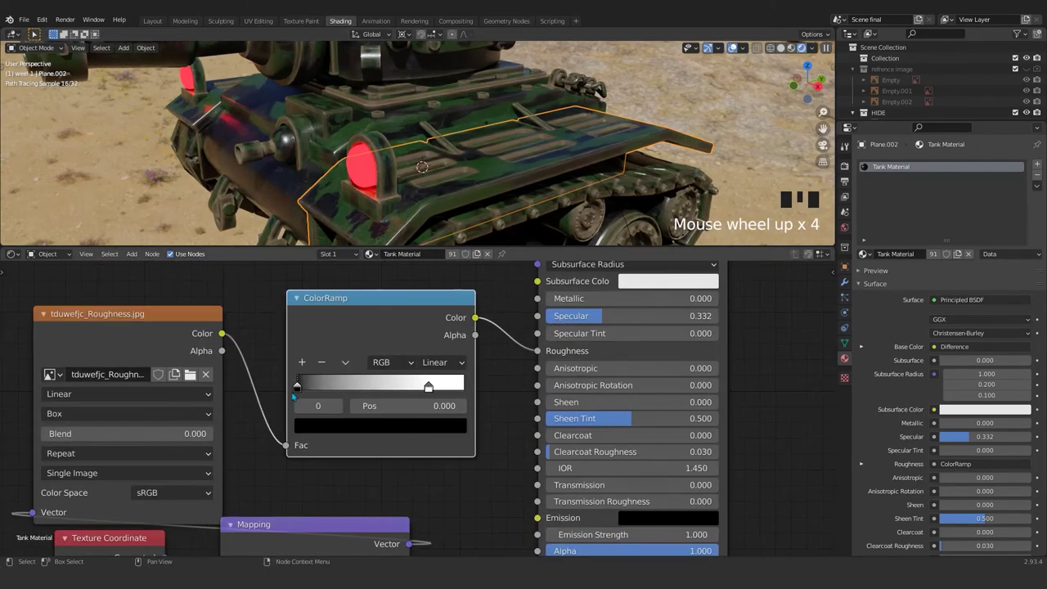
pyautogui.click(429, 387)
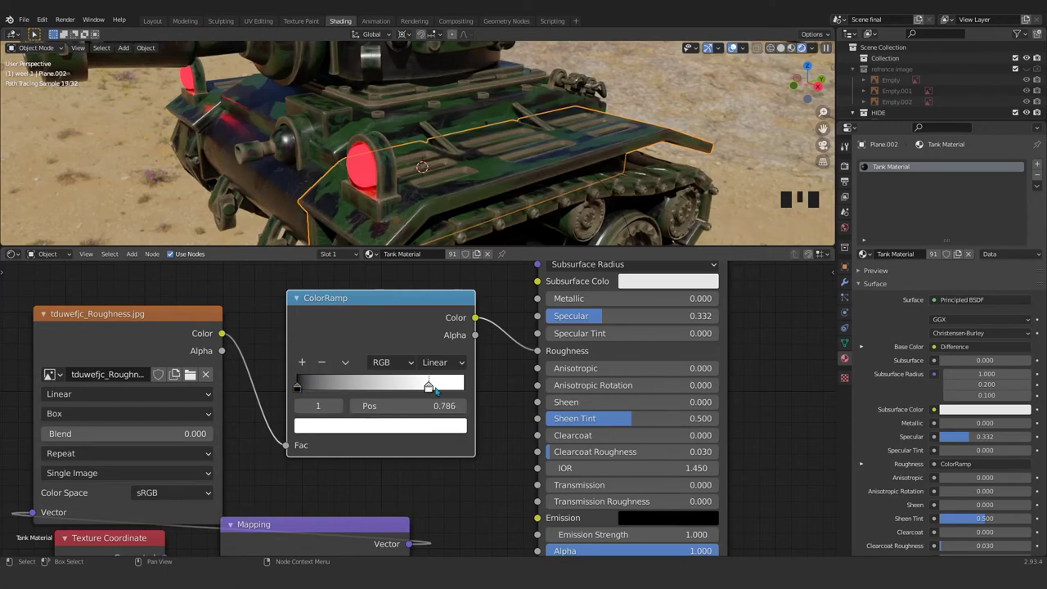
pyautogui.moveTo(437, 391); pyautogui.dragTo(444, 395)
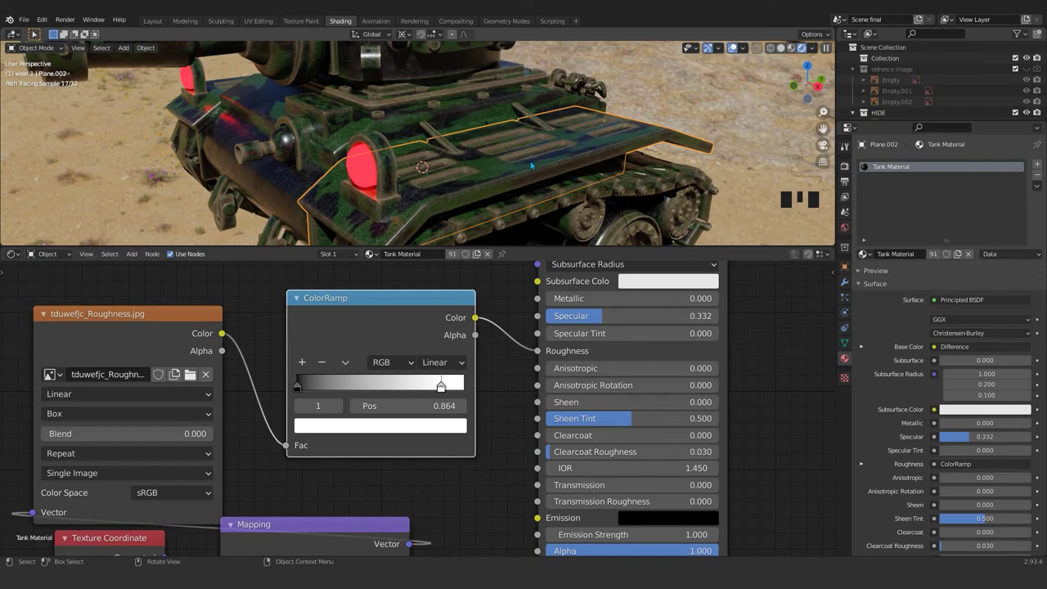
# Save Tank animation with constraint.blend and enlarge the 3D view over the node editor
pyautogui.scroll(-2, 528, 183)
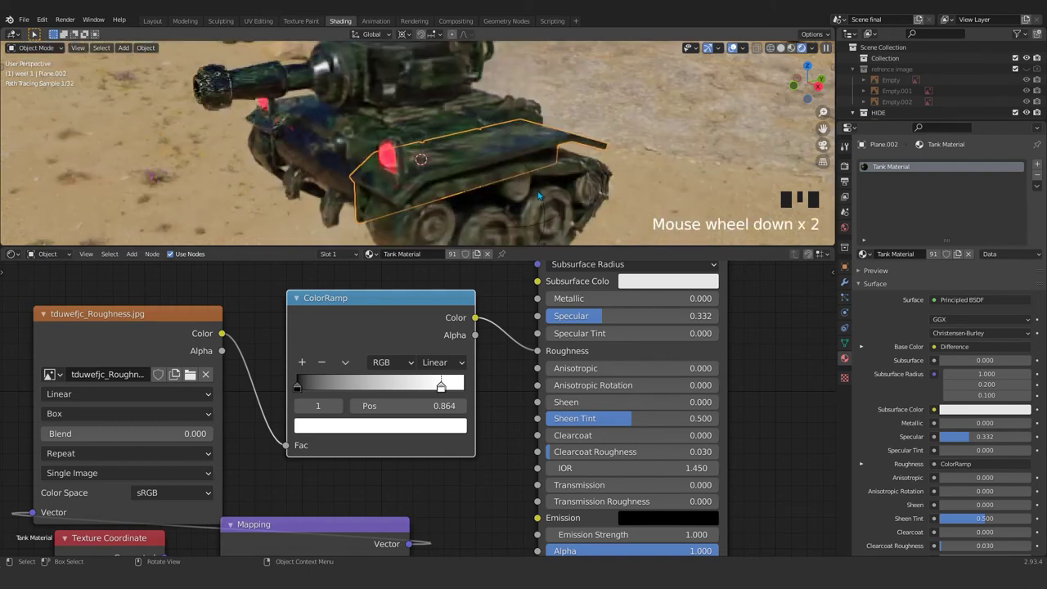
pyautogui.keyDown('shift'); pyautogui.moveTo(529, 184); pyautogui.dragTo(519, 161, button='middle'); pyautogui.keyUp('shift')
pyautogui.scroll(3, 518, 161)
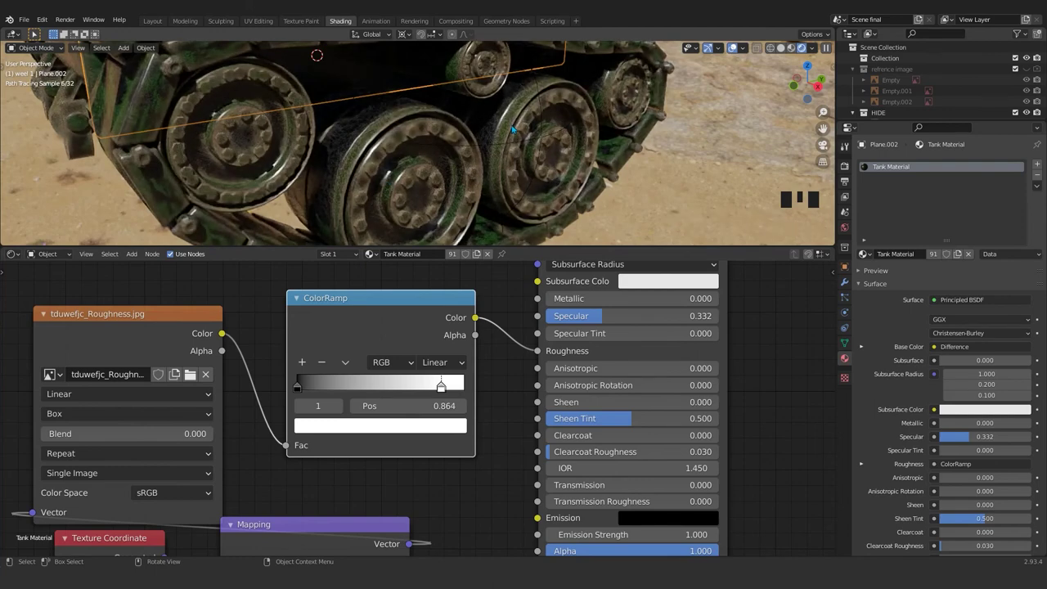
pyautogui.hotkey('ctrl', 's')
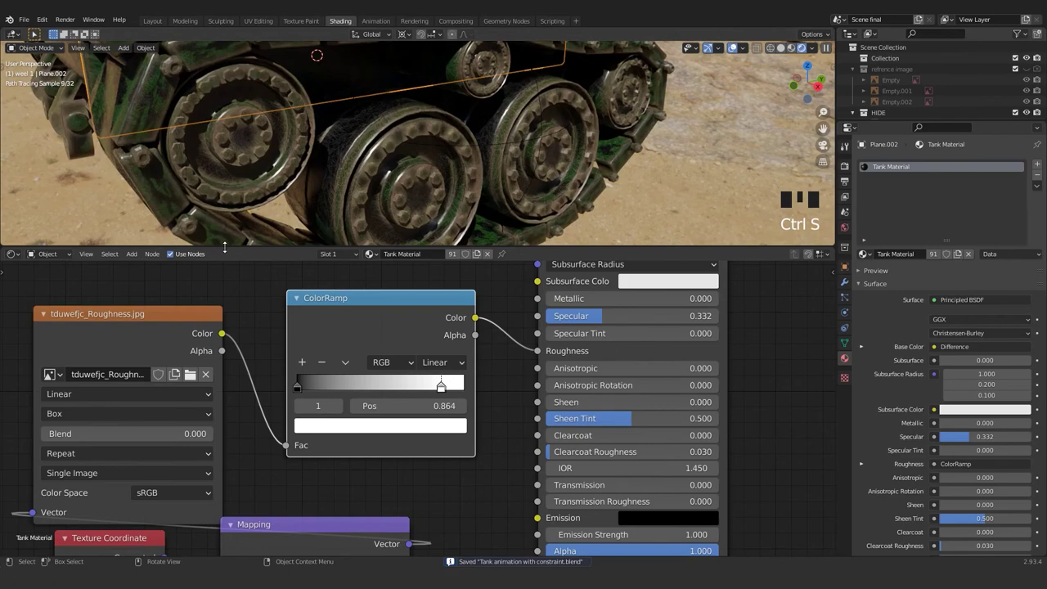
pyautogui.moveTo(224, 248); pyautogui.dragTo(250, 330)
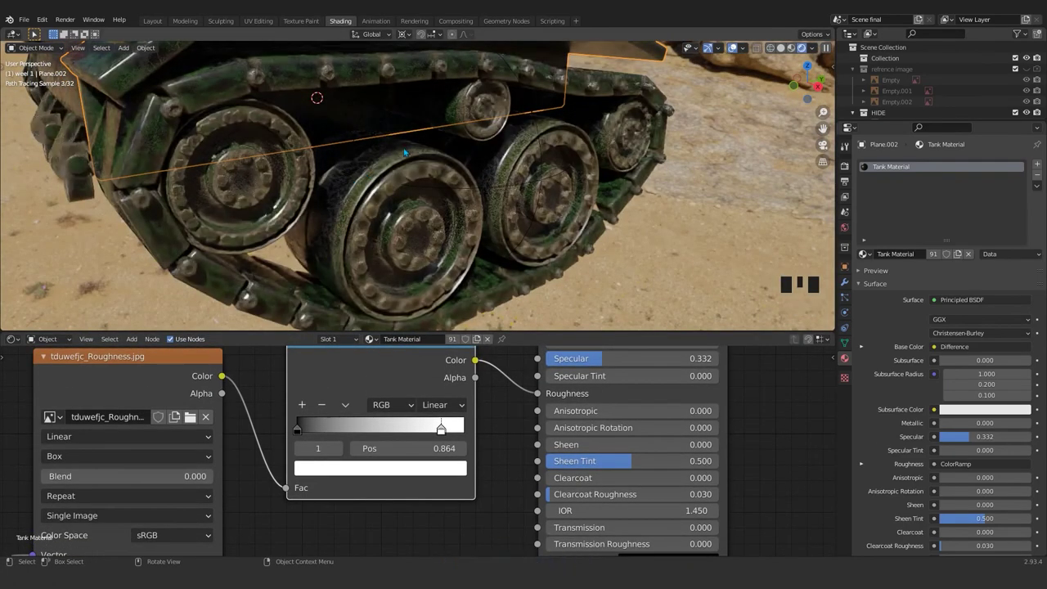
# Maximize the 3D viewport and pan and zoom to frame the whole camouflaged tank
pyautogui.hotkey('ctrl', 'space')
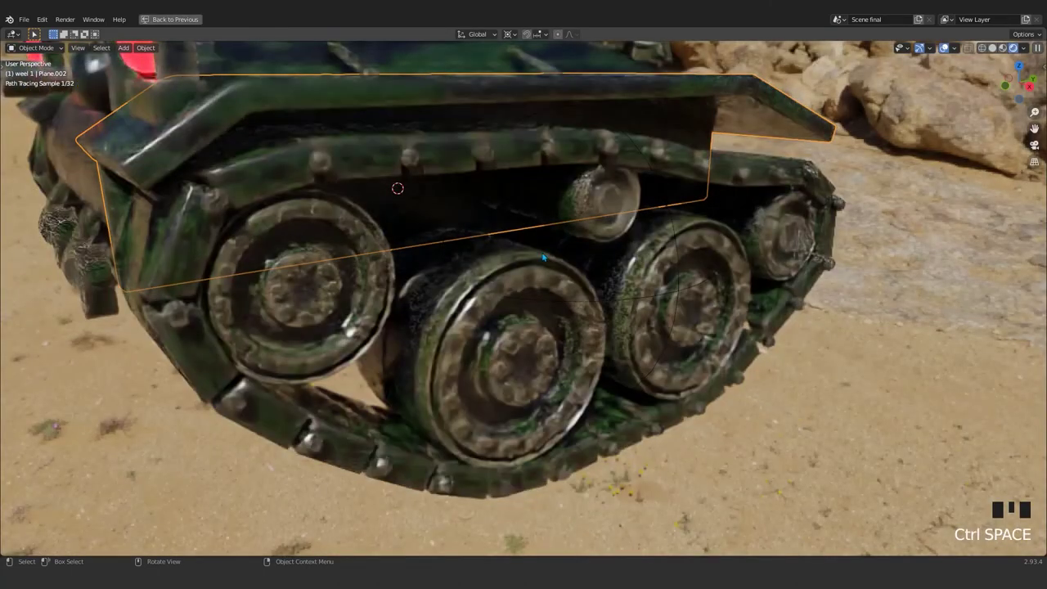
pyautogui.scroll(-4, 493, 191)
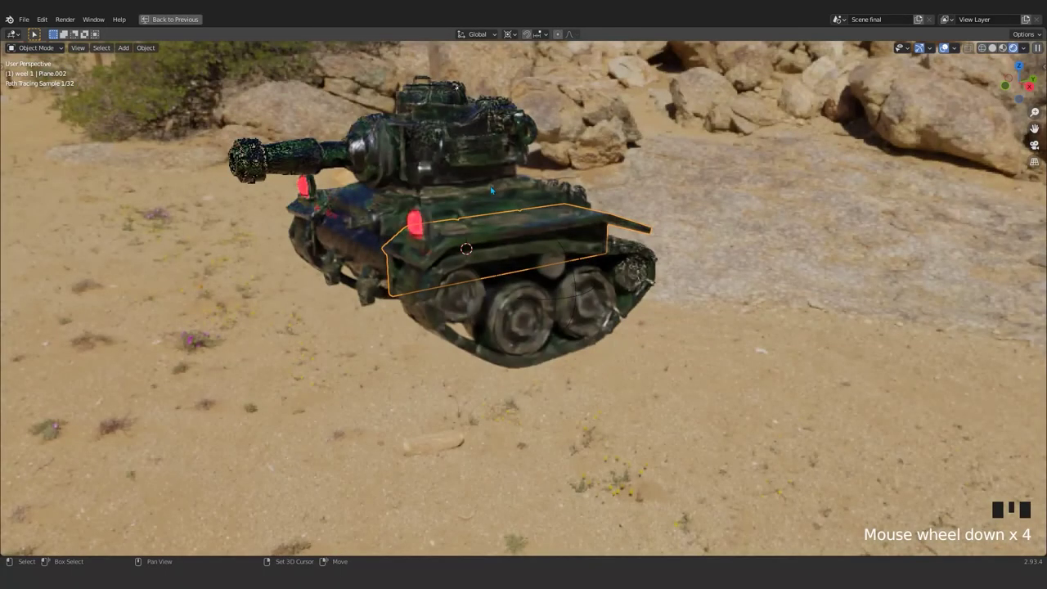
pyautogui.keyDown('shift'); pyautogui.moveTo(487, 214); pyautogui.dragTo(679, 343, button='middle'); pyautogui.keyUp('shift')
pyautogui.scroll(1, 492, 245)
pyautogui.click(797, 419)
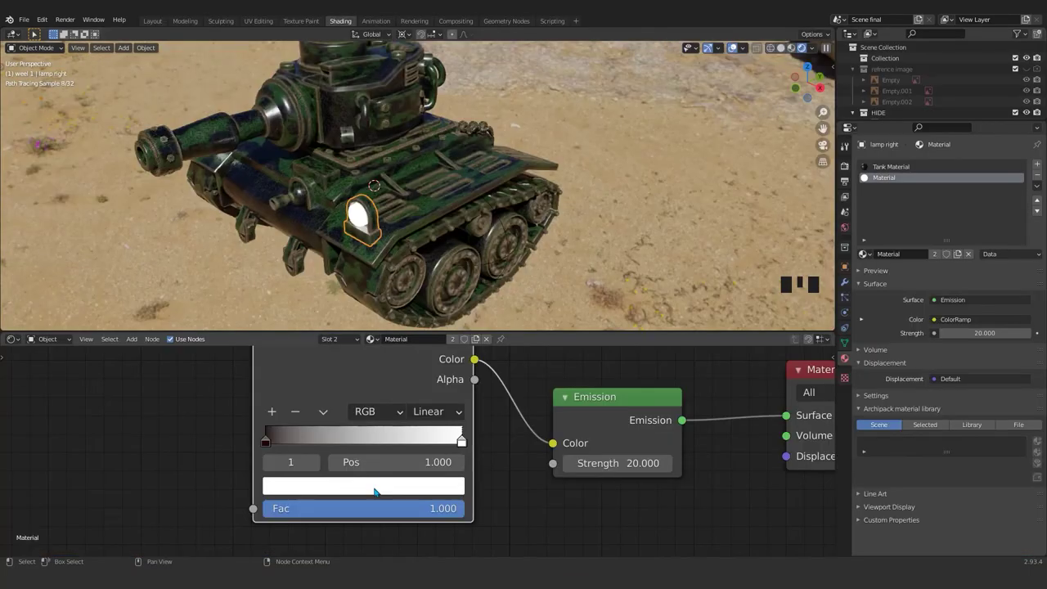
pyautogui.click(363, 486)
# Set the headlamp ColorRamp stop colour to orange-yellow and save the file
pyautogui.click(310, 324)
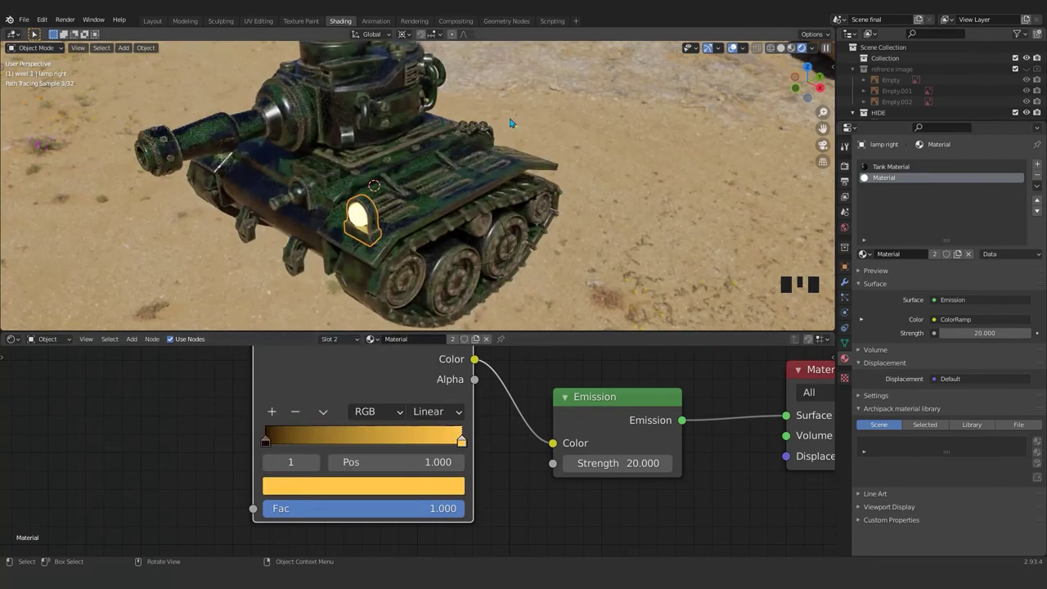
pyautogui.scroll(-3, 515, 124)
pyautogui.hotkey('ctrl', 's')
# Orbit around the tank to check the yellow-glowing headlamps and save again
pyautogui.click(563, 188)
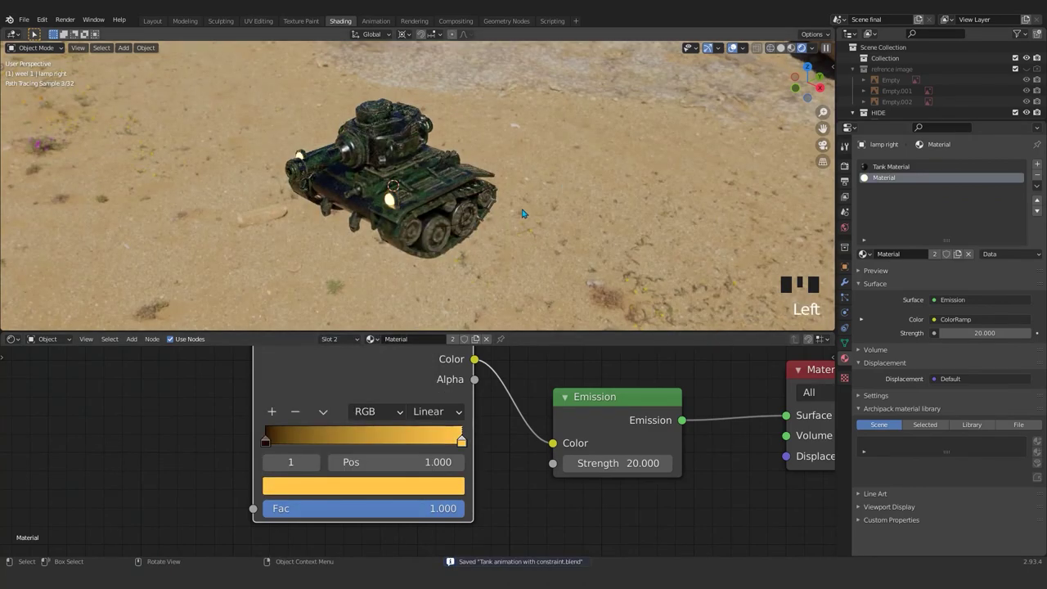
pyautogui.scroll(3, 528, 188)
pyautogui.moveTo(527, 188); pyautogui.dragTo(483, 187, button='middle')
pyautogui.scroll(-2, 528, 189)
pyautogui.scroll(1, 493, 211)
pyautogui.hotkey('ctrl', 's')
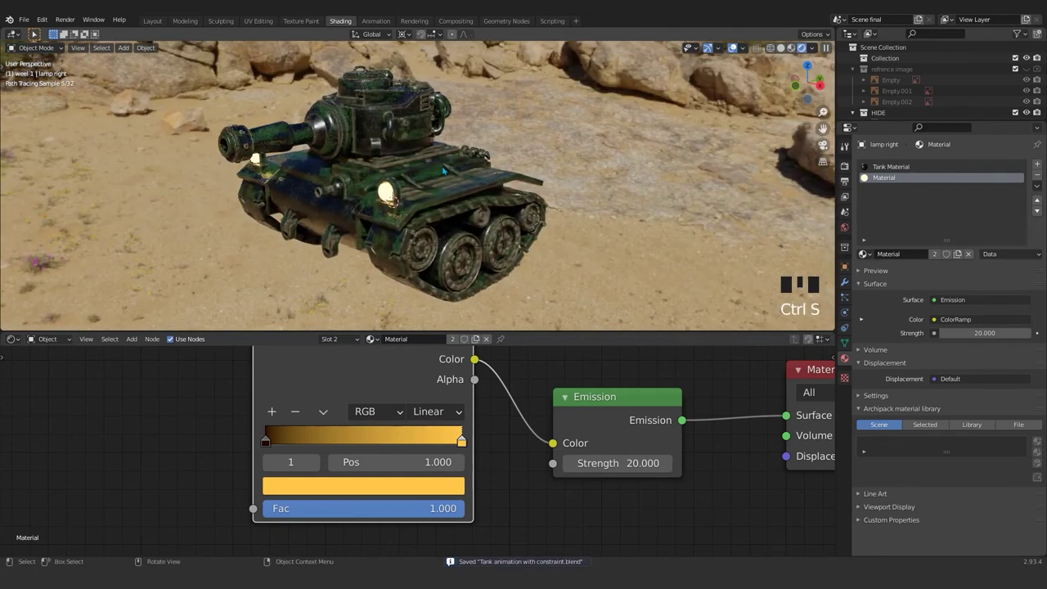